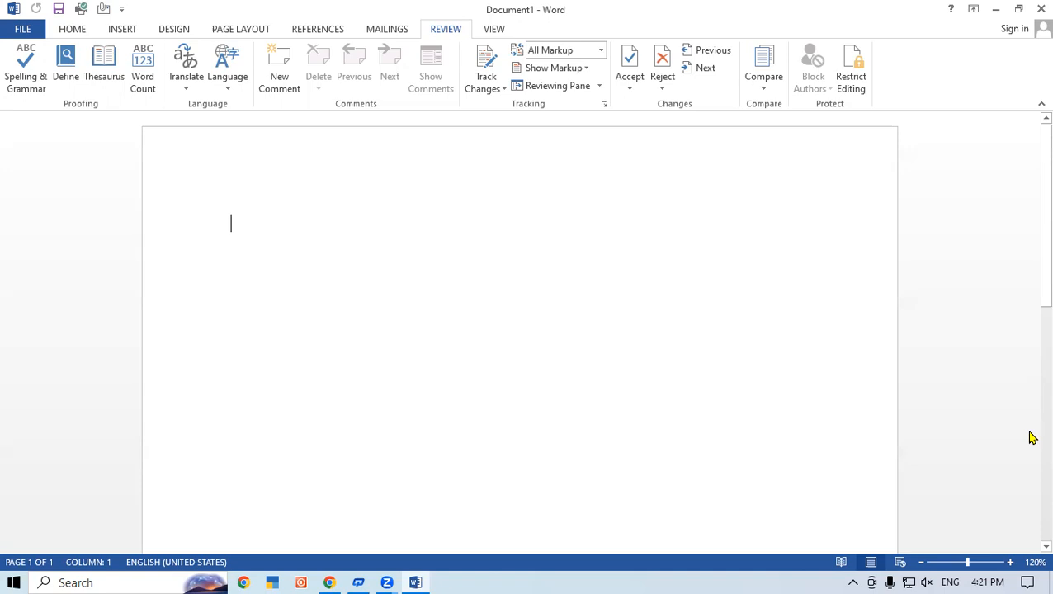
Generate sample paragraphs in the blank document with the formula =rand().
{"action": "type", "text": "="}
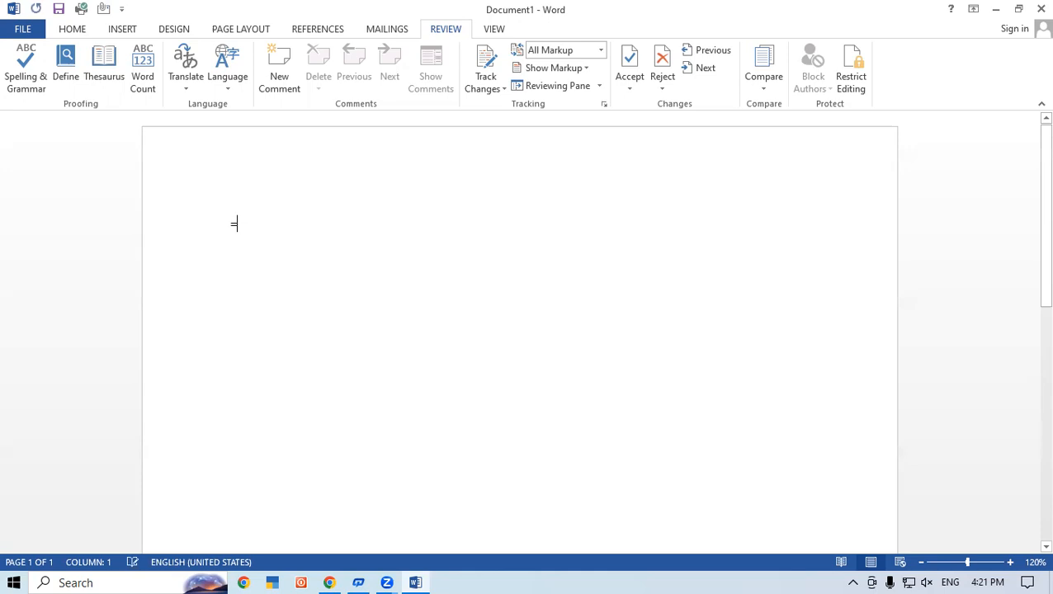
{"action": "type", "text": "rand()"}
{"action": "key", "text": "Return"}
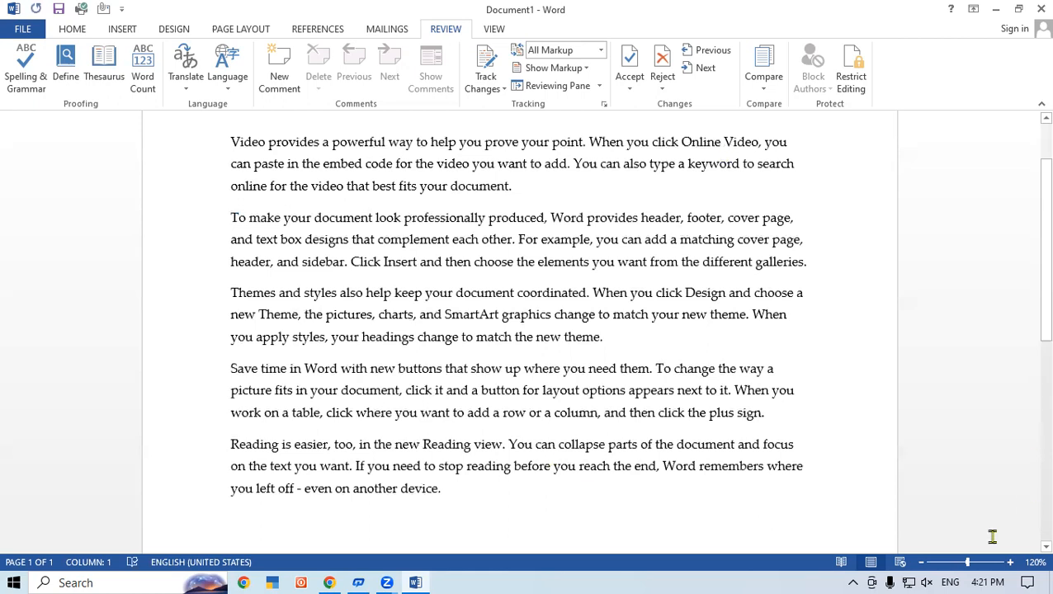
Convert all the sample text in the document to lowercase.
{"action": "triple_click", "coordinate": [192, 423]}
{"action": "left_click", "coordinate": [71, 31]}
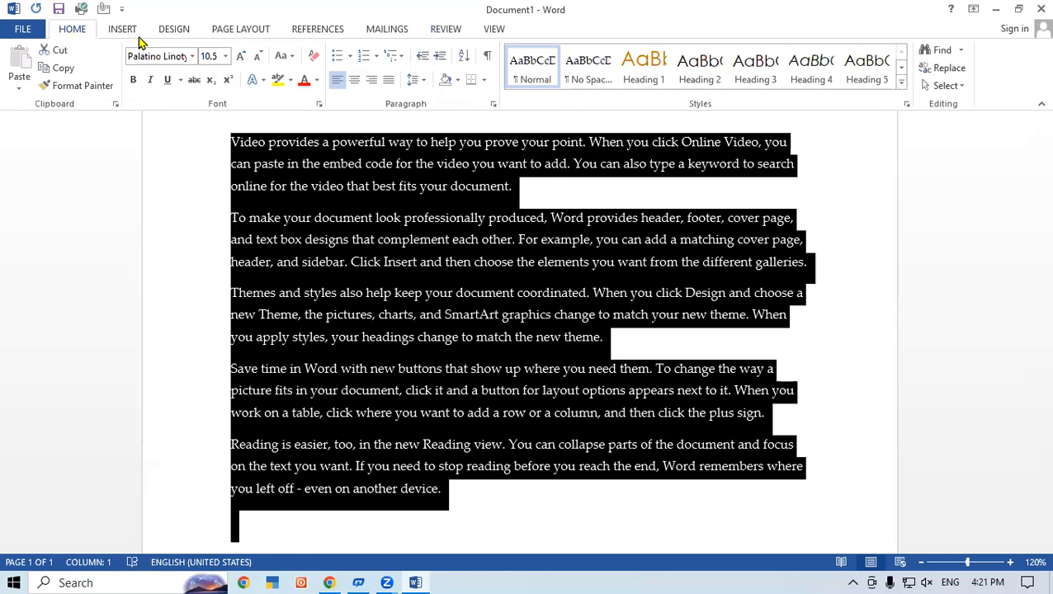
{"action": "left_click", "coordinate": [284, 57]}
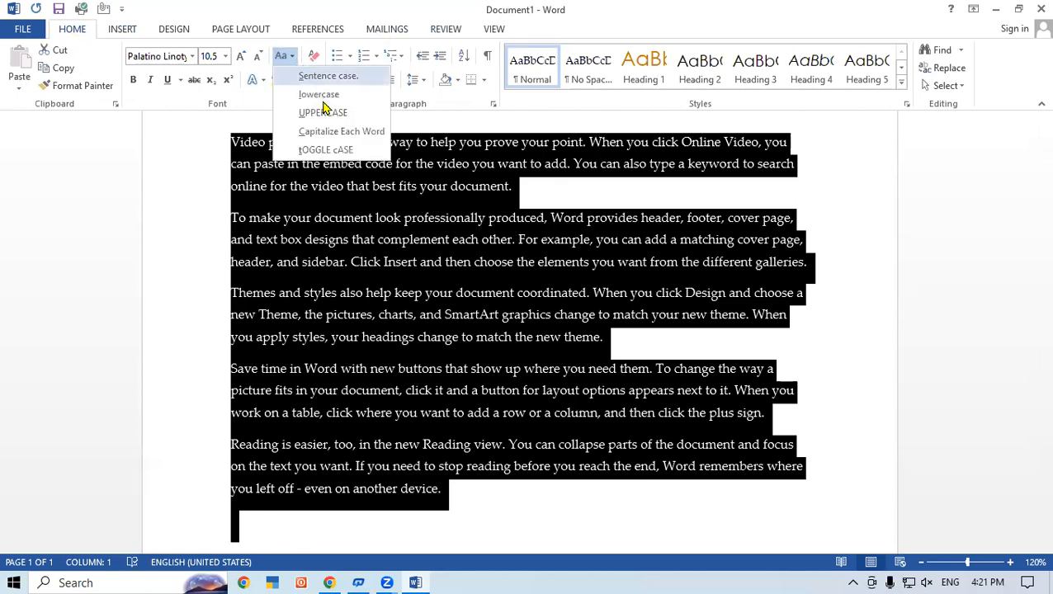
{"action": "left_click", "coordinate": [320, 96]}
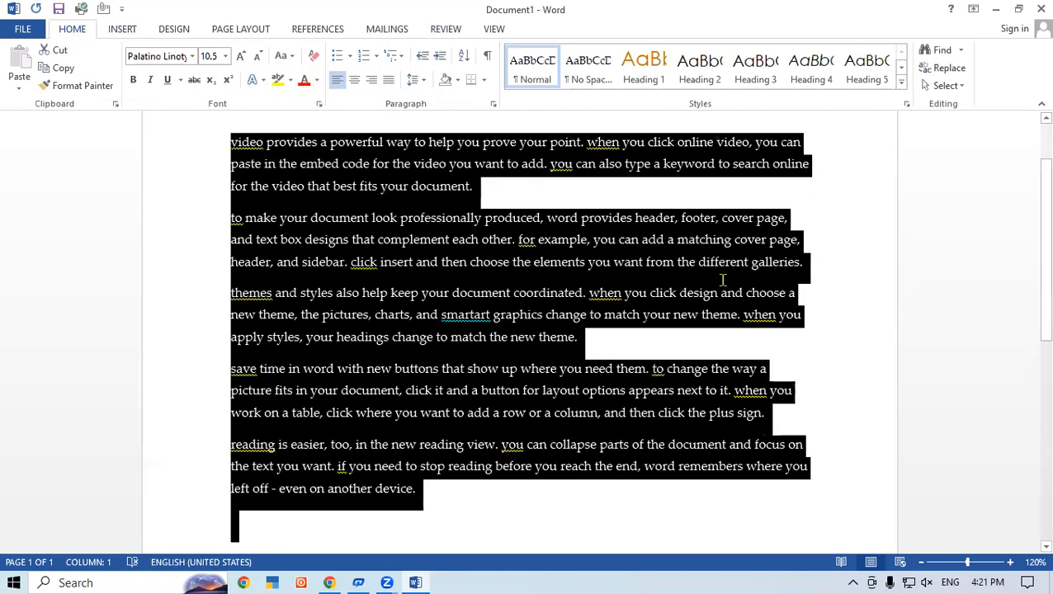
Correct the flagged word "smartart" in the third paragraph to "smart art".
{"action": "left_click", "coordinate": [647, 263]}
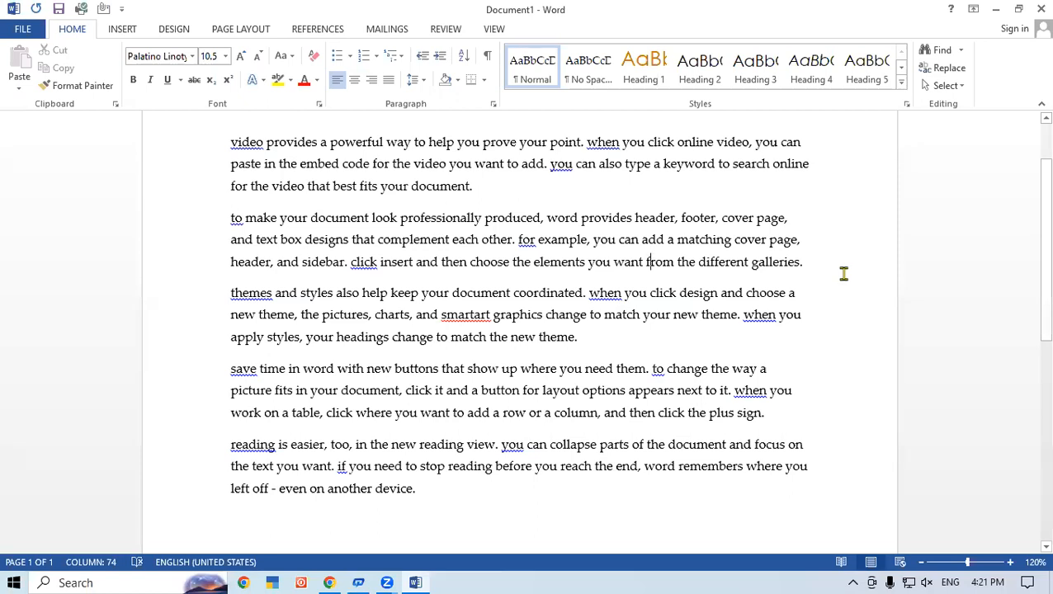
{"action": "left_click", "coordinate": [473, 314]}
{"action": "left_click", "coordinate": [833, 328]}
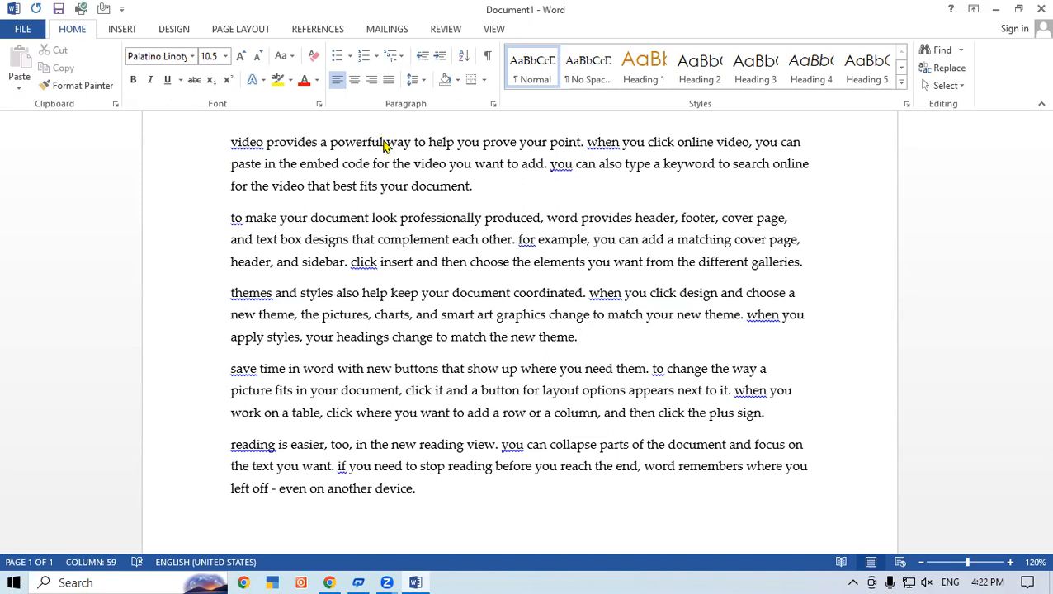
Change the capitalization of the entire text to sentence case.
{"action": "key", "text": "ctrl+a"}
{"action": "left_click", "coordinate": [282, 59]}
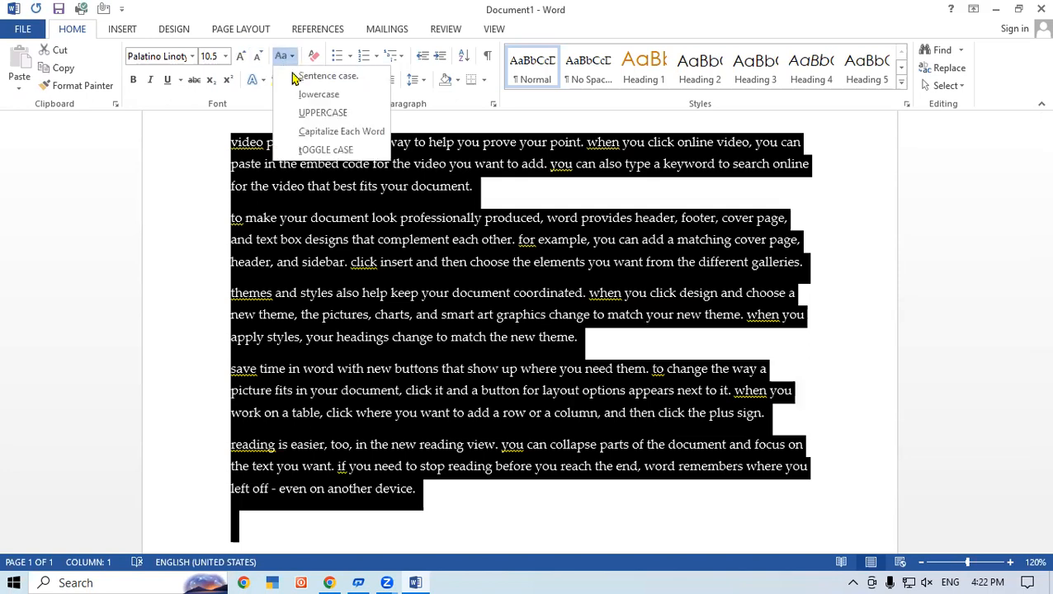
{"action": "left_click", "coordinate": [295, 76]}
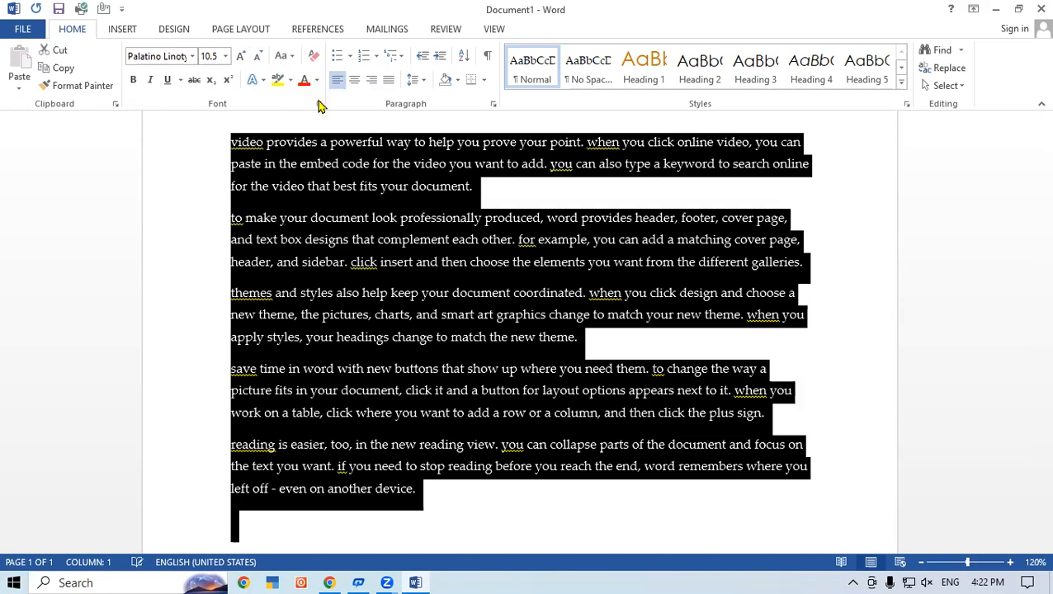
{"action": "left_click", "coordinate": [564, 337]}
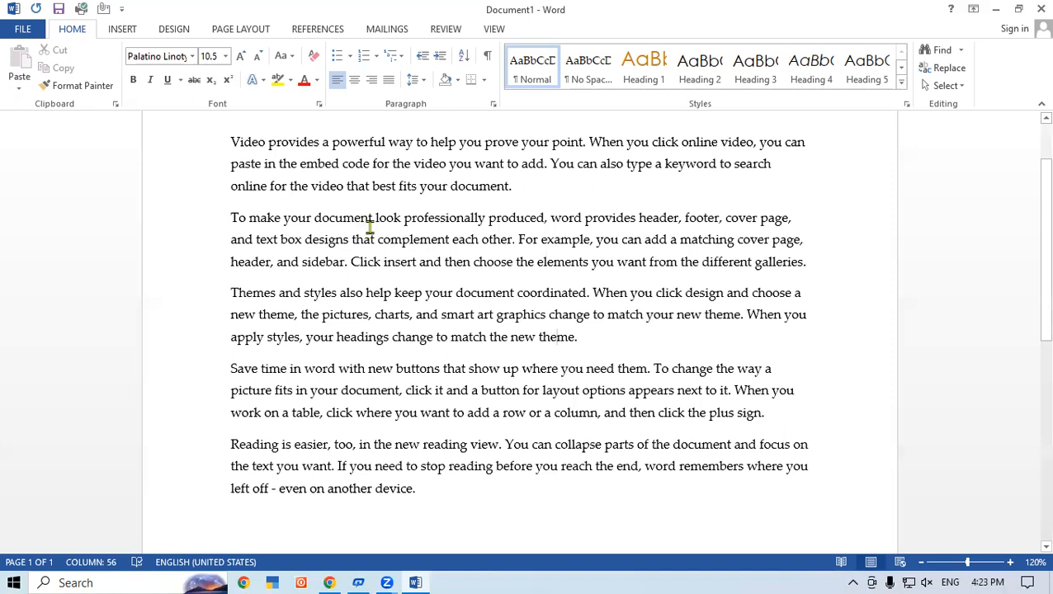
Delete the letter "l" from "help" in the first sentence to introduce the misspelling "hep".
{"action": "key", "text": "ctrl+a"}
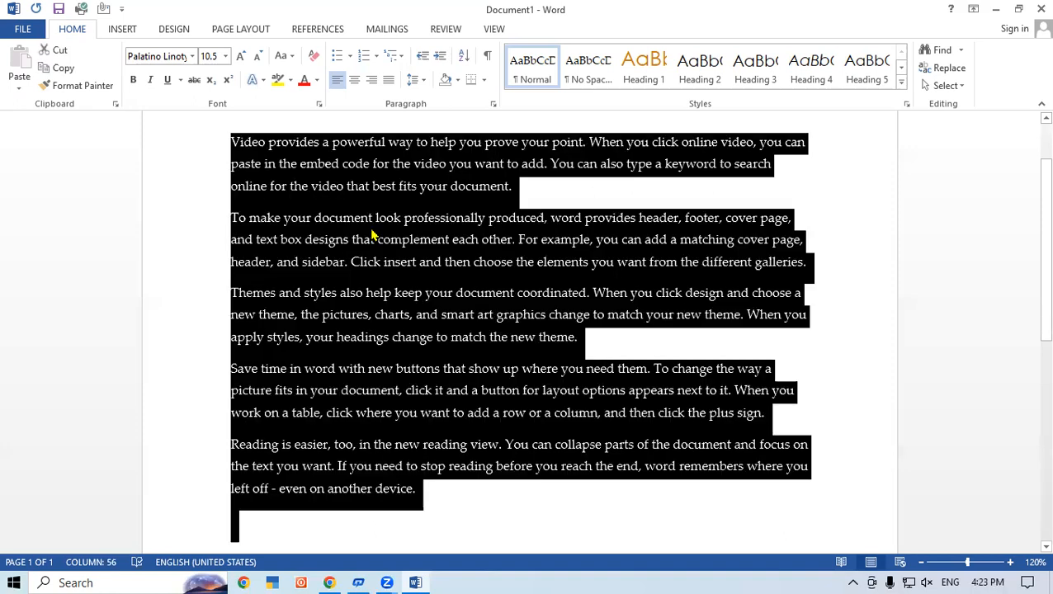
{"action": "left_click", "coordinate": [565, 267]}
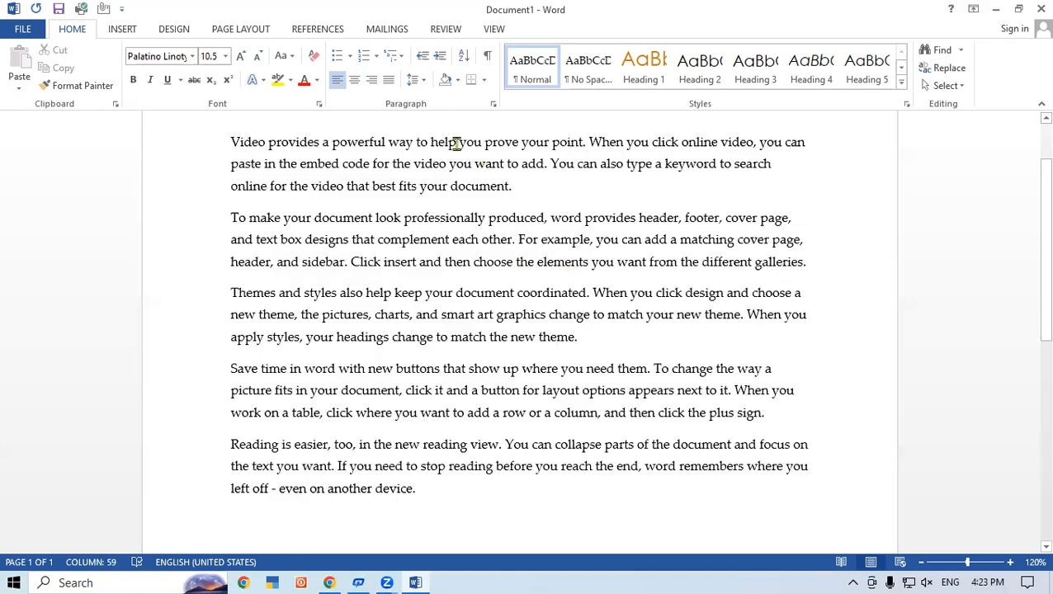
{"action": "left_click_drag", "start_coordinate": [428, 142], "coordinate": [460, 151]}
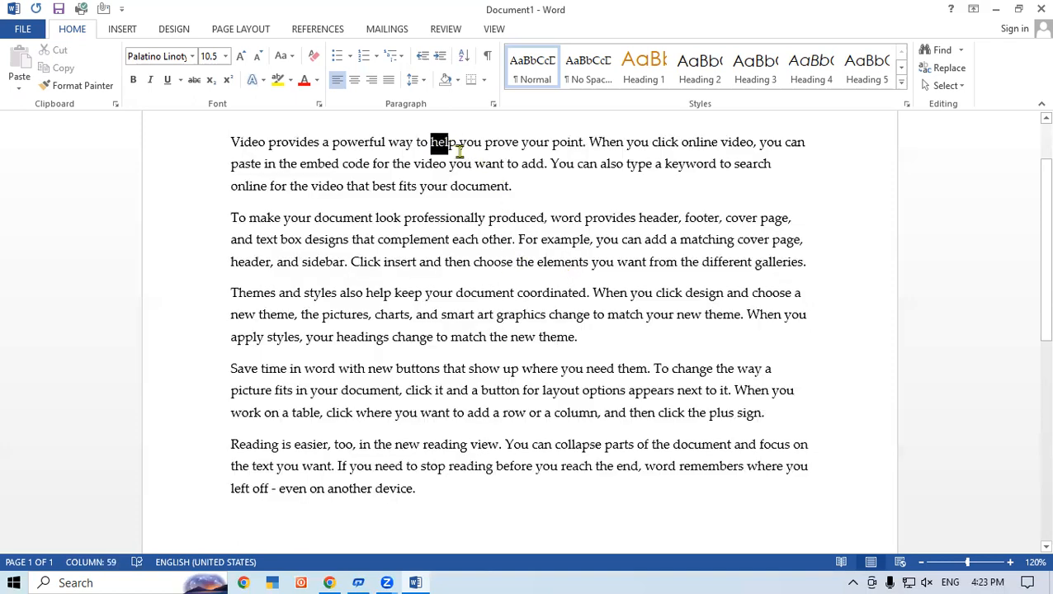
{"action": "left_click", "coordinate": [459, 142]}
{"action": "key", "text": "Left"}
{"action": "key", "text": "Left"}
{"action": "key", "text": "Delete"}
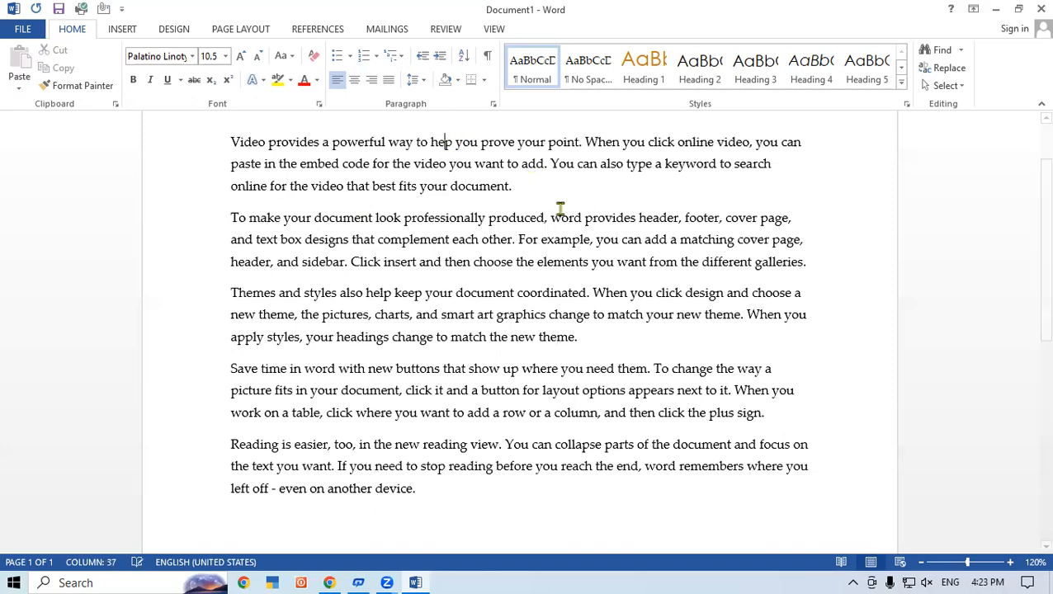
{"action": "left_click", "coordinate": [558, 214]}
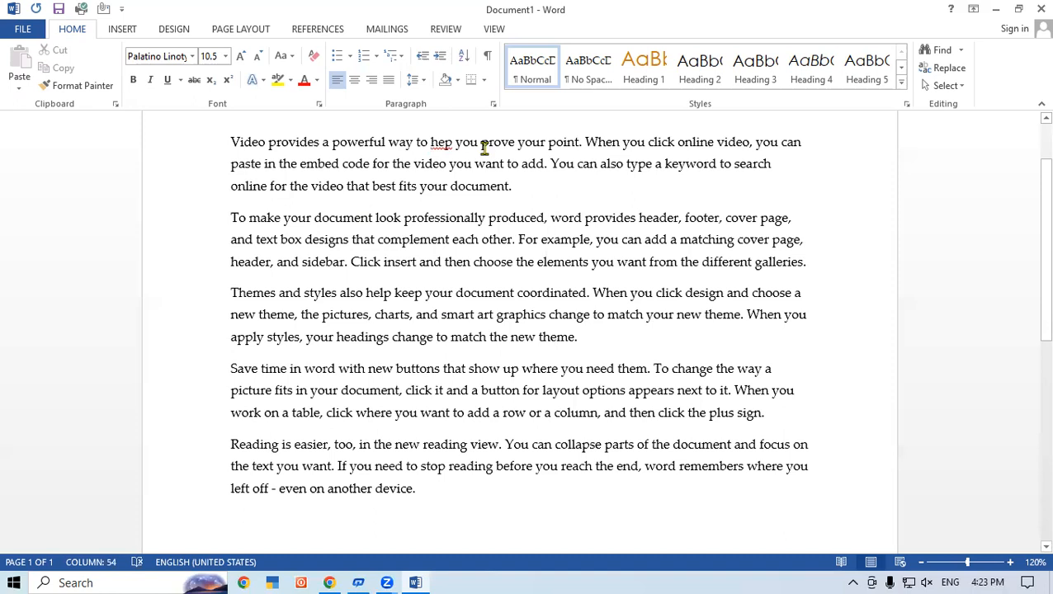
Run the spelling and grammar check on the entire text.
{"action": "key", "text": "ctrl+a"}
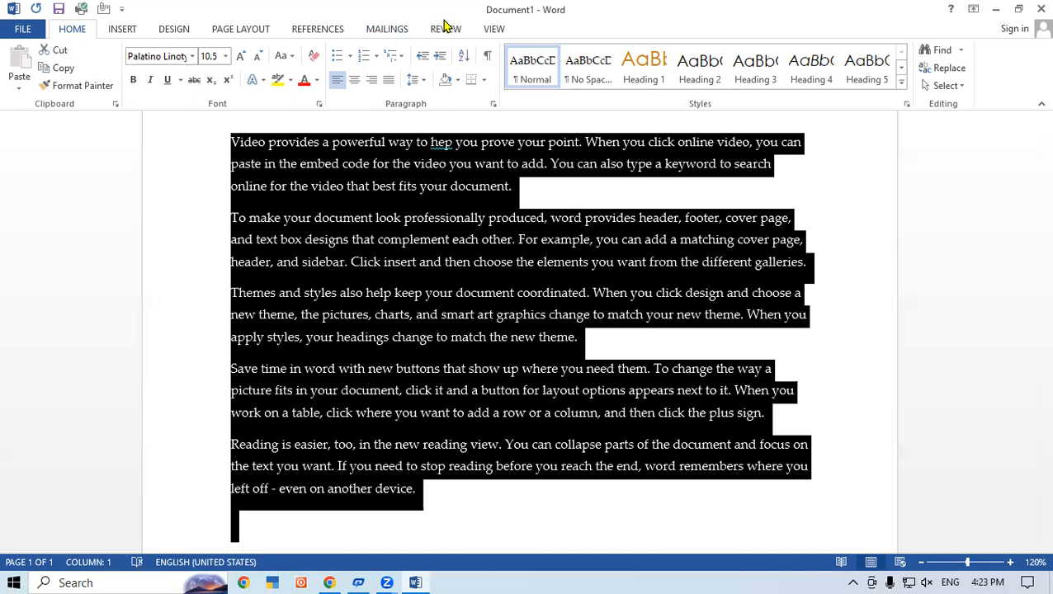
{"action": "left_click", "coordinate": [444, 28]}
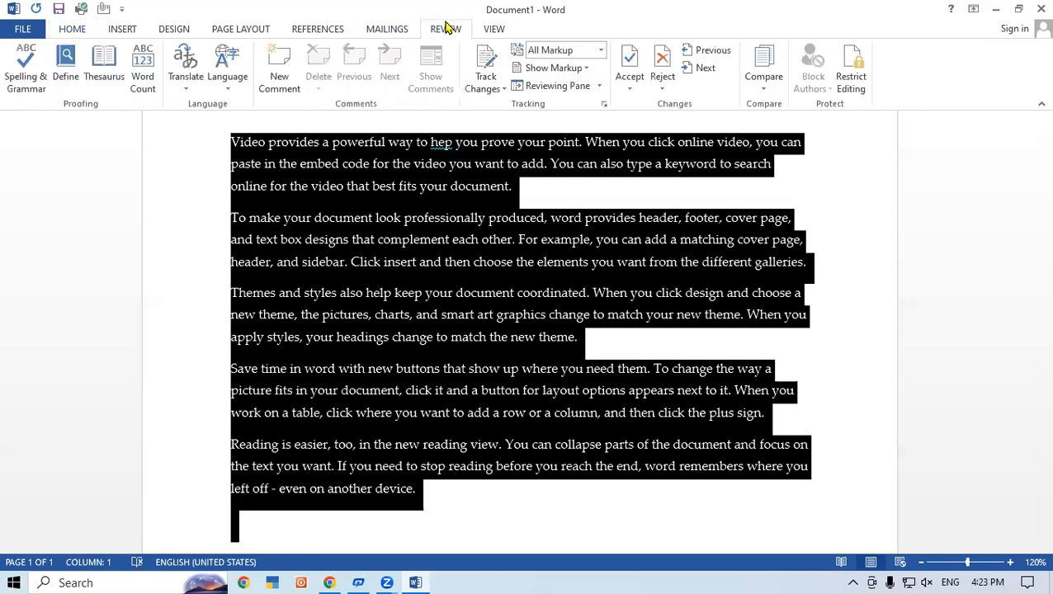
{"action": "left_click", "coordinate": [24, 74]}
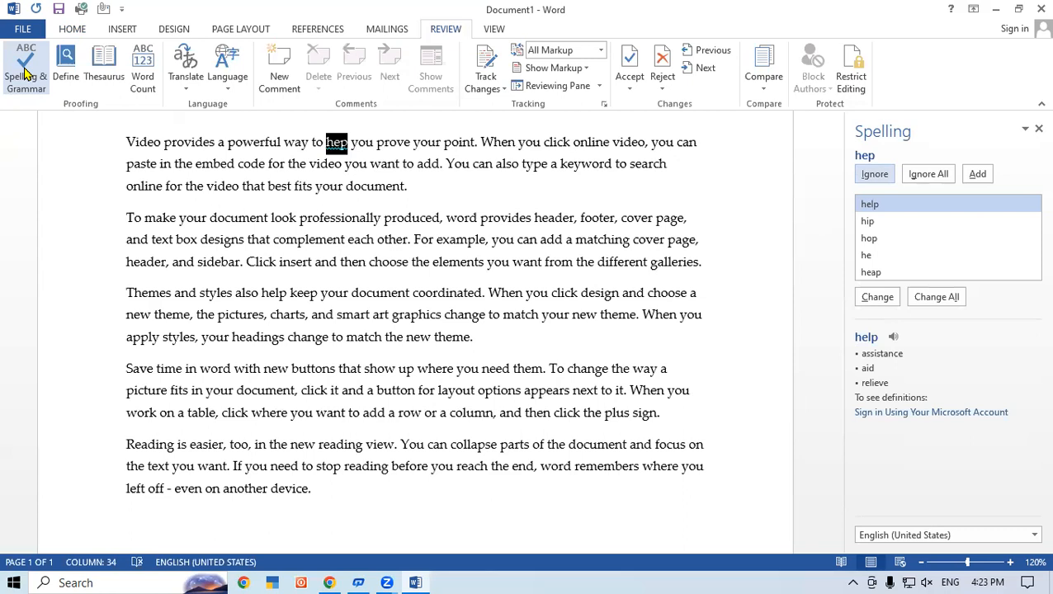
{"action": "left_click", "coordinate": [24, 74]}
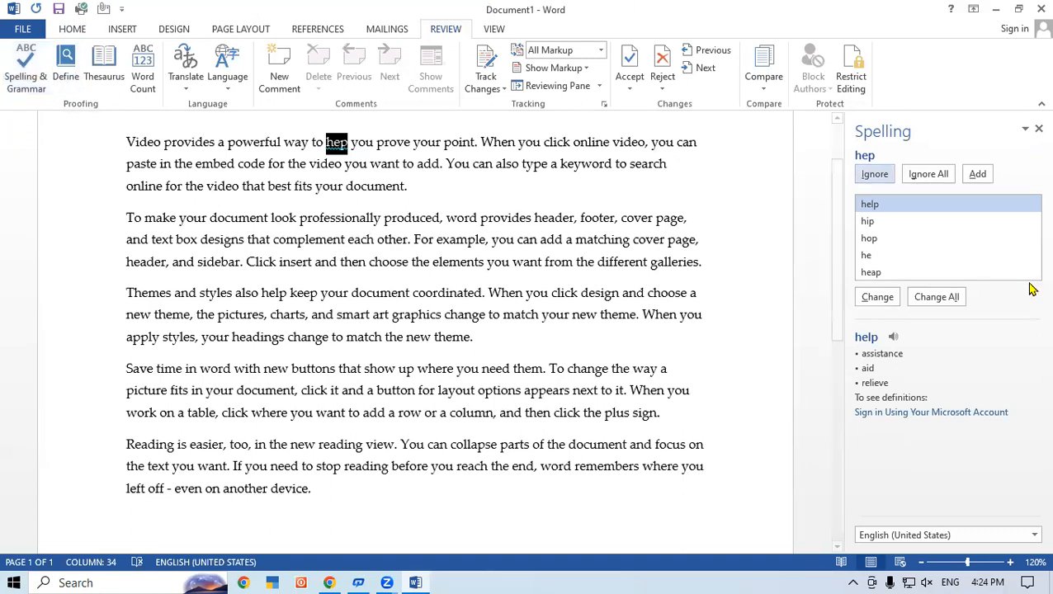
Add "hep" to the dictionary, change the word to "help", and complete the check for the rest of the document.
{"action": "left_click", "coordinate": [977, 174]}
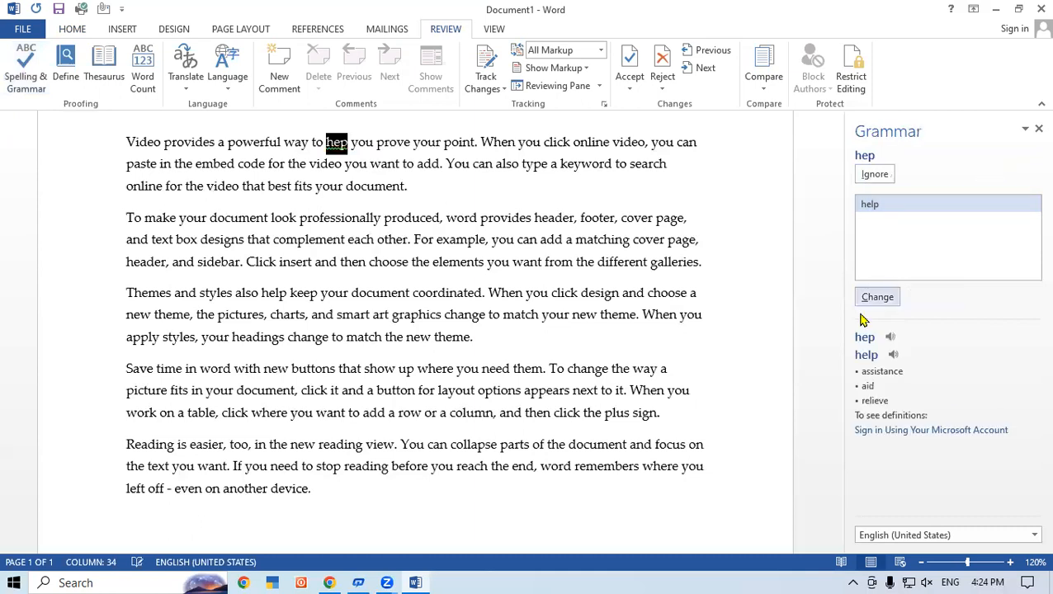
{"action": "left_click", "coordinate": [876, 299]}
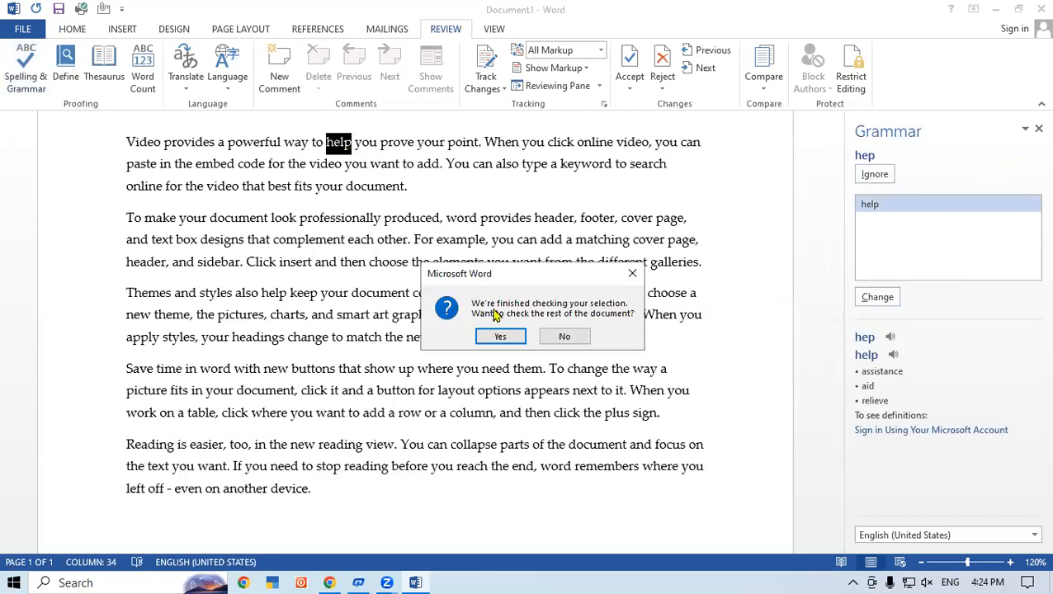
{"action": "left_click", "coordinate": [500, 336]}
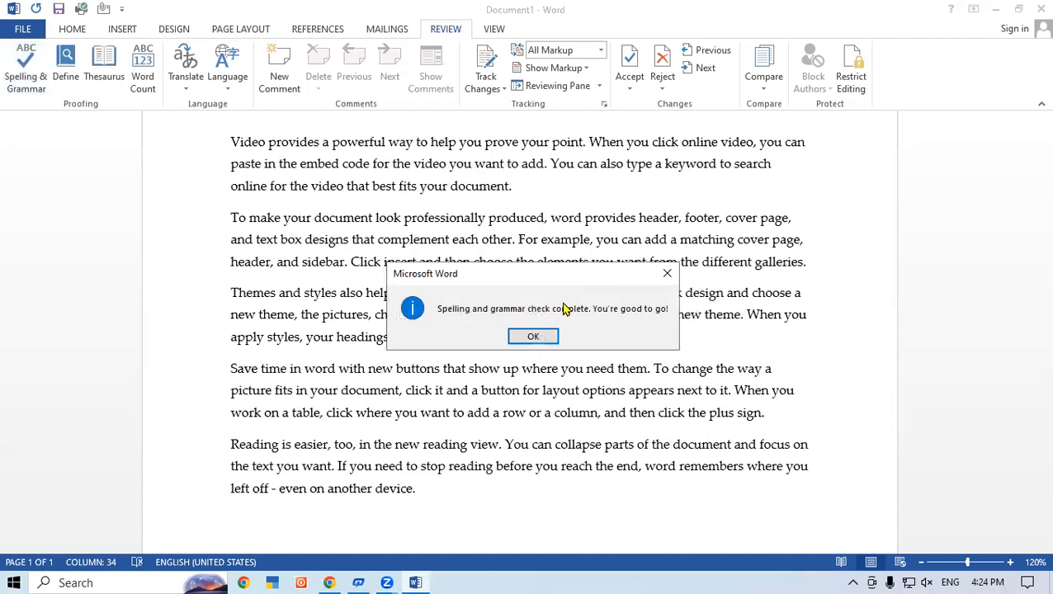
{"action": "left_click", "coordinate": [532, 338]}
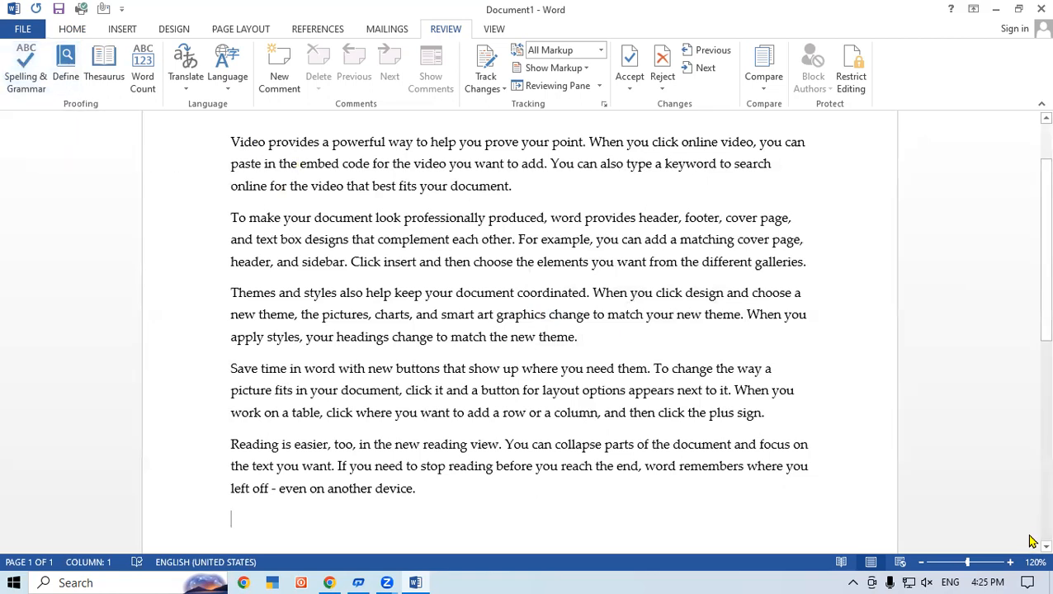
Replace the whole text with three separate lines: "Colour", "Color" and a person's first name.
{"action": "key", "text": "ctrl+a"}
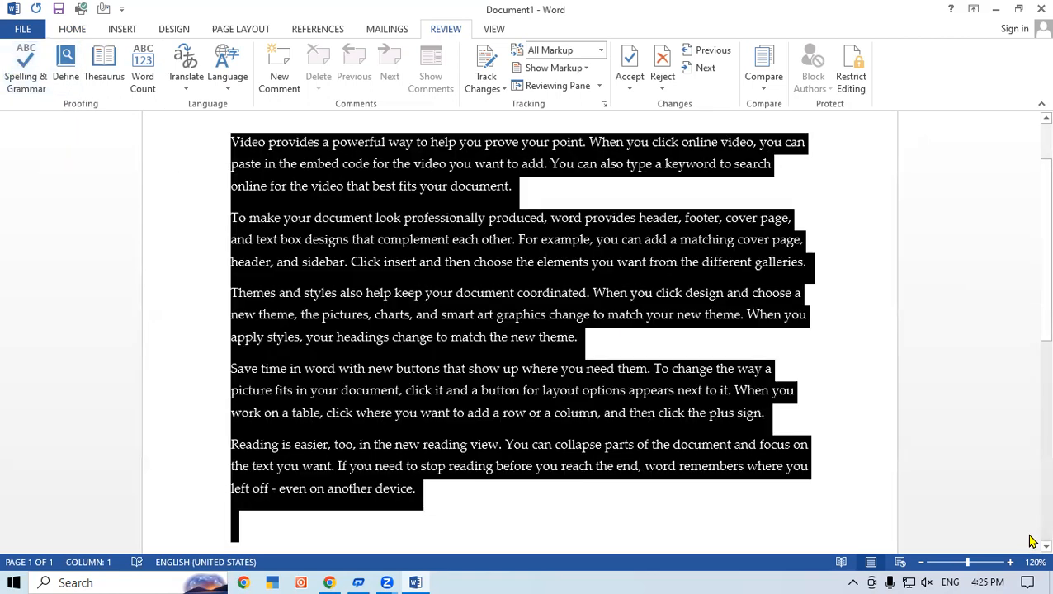
{"action": "key", "text": "Delete"}
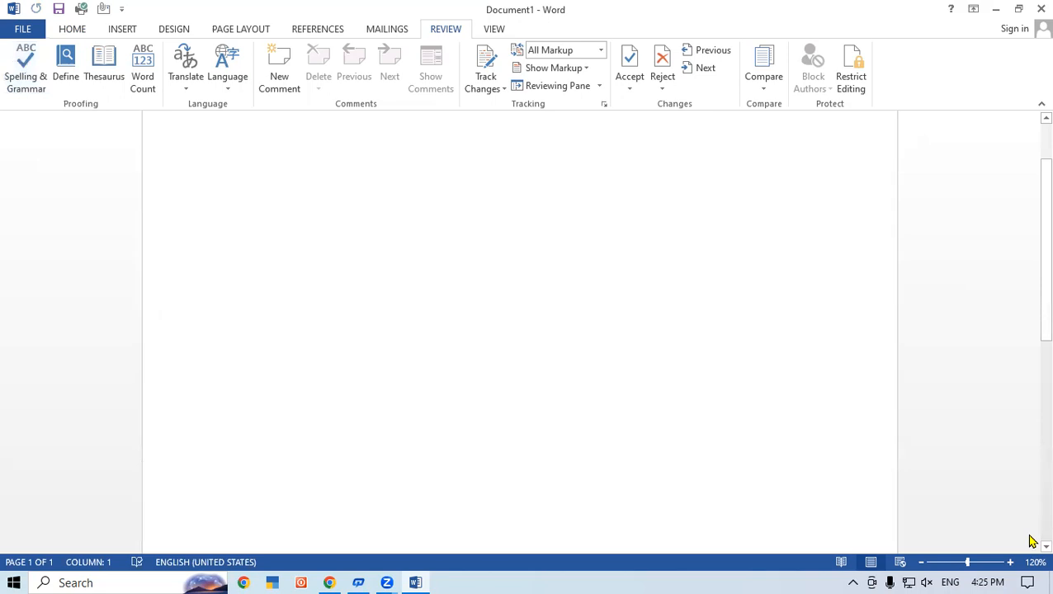
{"action": "type", "text": "Colour"}
{"action": "key", "text": "Return"}
{"action": "type", "text": "Color"}
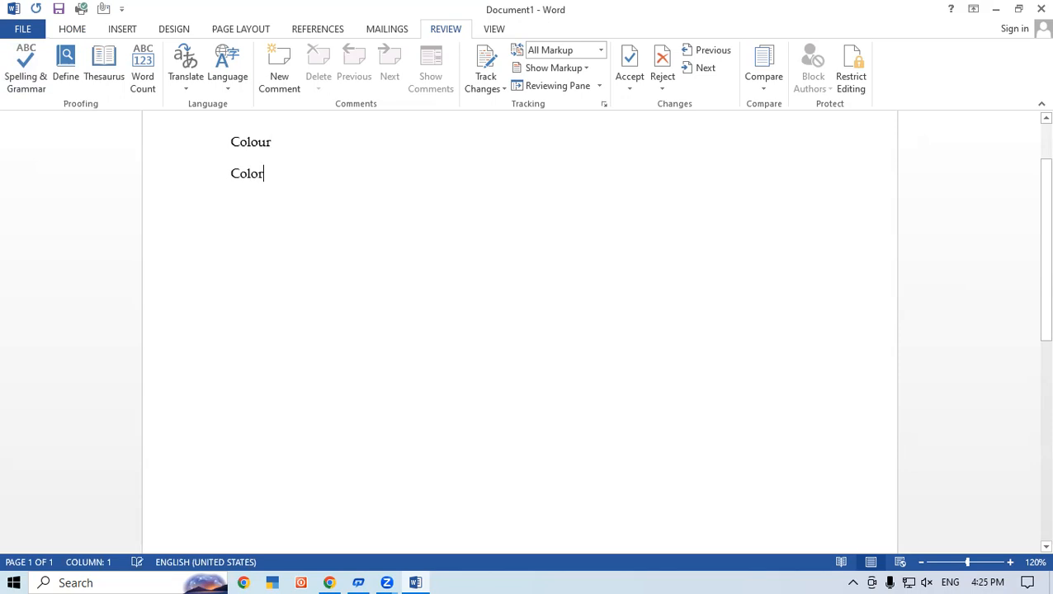
{"action": "key", "text": "Return"}
{"action": "type", "text": "Tribhuvan"}
{"action": "key", "text": "Return"}
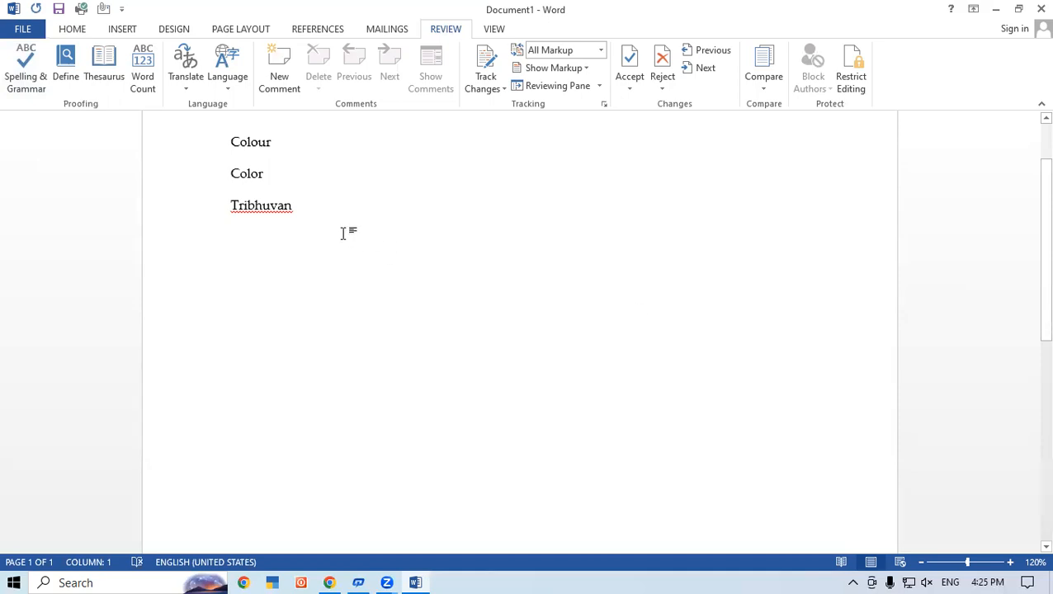
Ignore all spelling flags for the first name and enter the same name again on a new line.
{"action": "right_click", "coordinate": [273, 210]}
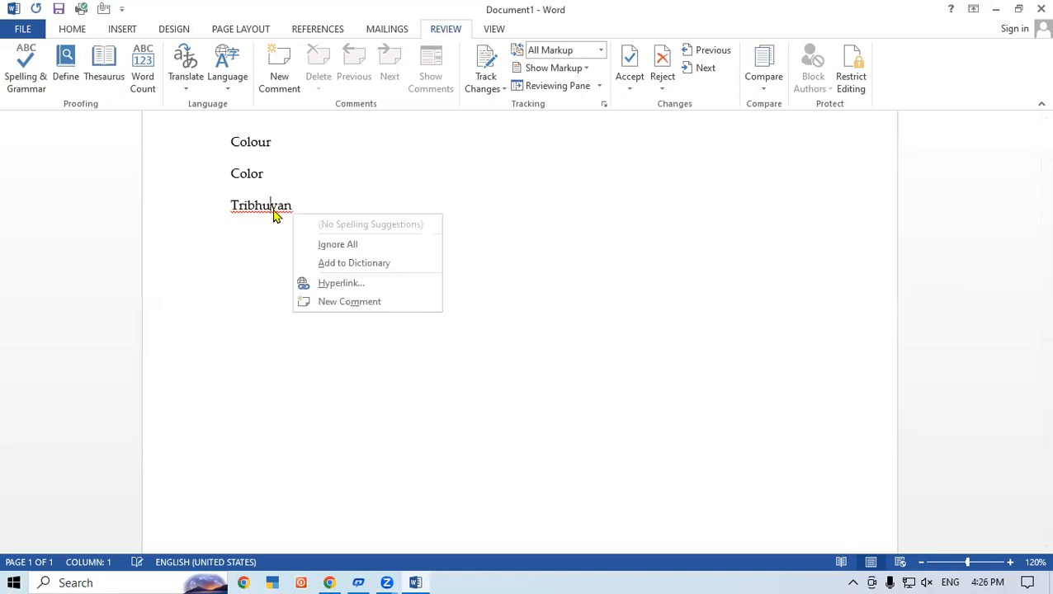
{"action": "left_click", "coordinate": [326, 244]}
{"action": "key", "text": "Return"}
{"action": "type", "text": "Tribhuvan"}
{"action": "key", "text": "Return"}
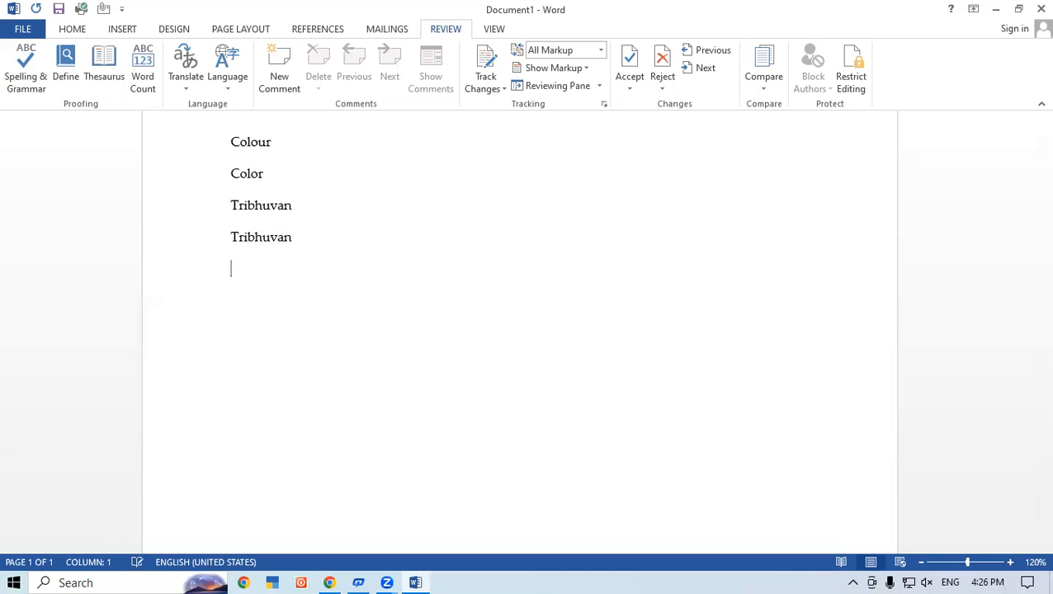
Create a new blank document and enter the same first name in it.
{"action": "key", "text": "ctrl+n"}
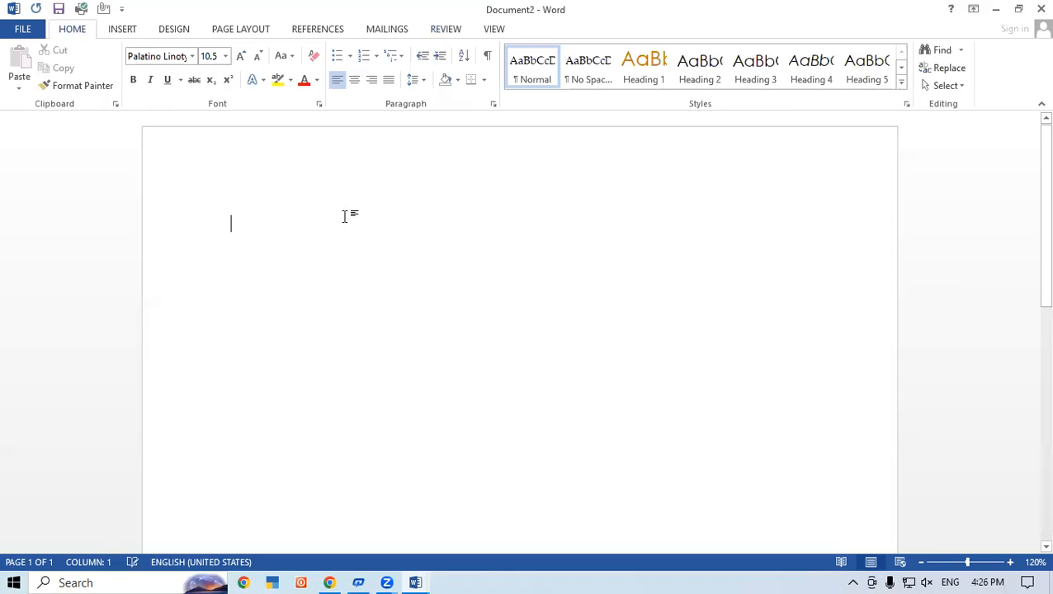
{"action": "type", "text": "Tri"}
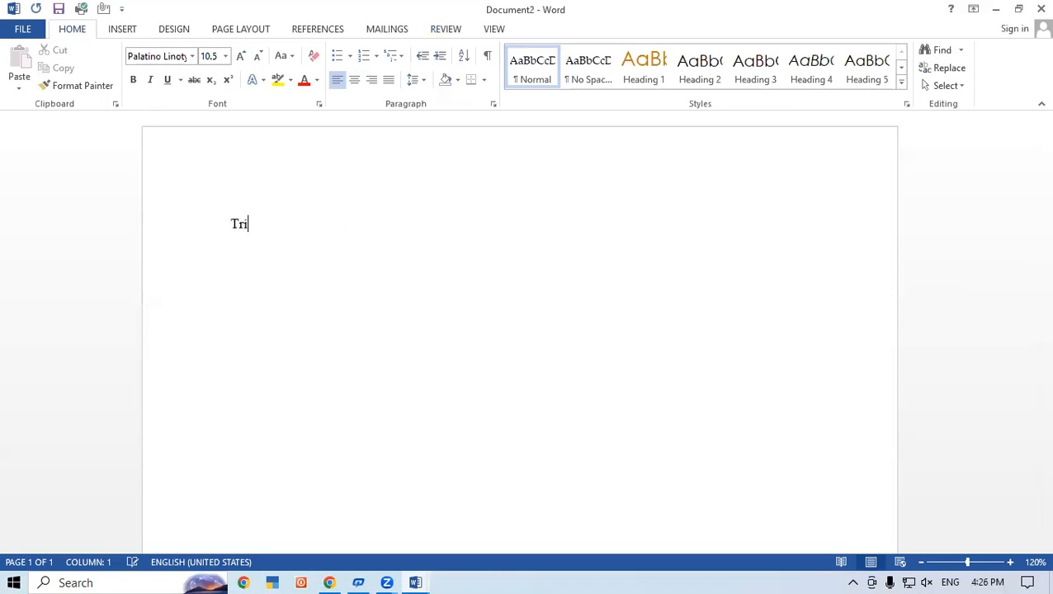
{"action": "type", "text": "bhuvan"}
{"action": "key", "text": "Return"}
Close both open documents without saving them.
{"action": "left_click", "coordinate": [1041, 8]}
{"action": "left_click", "coordinate": [526, 322]}
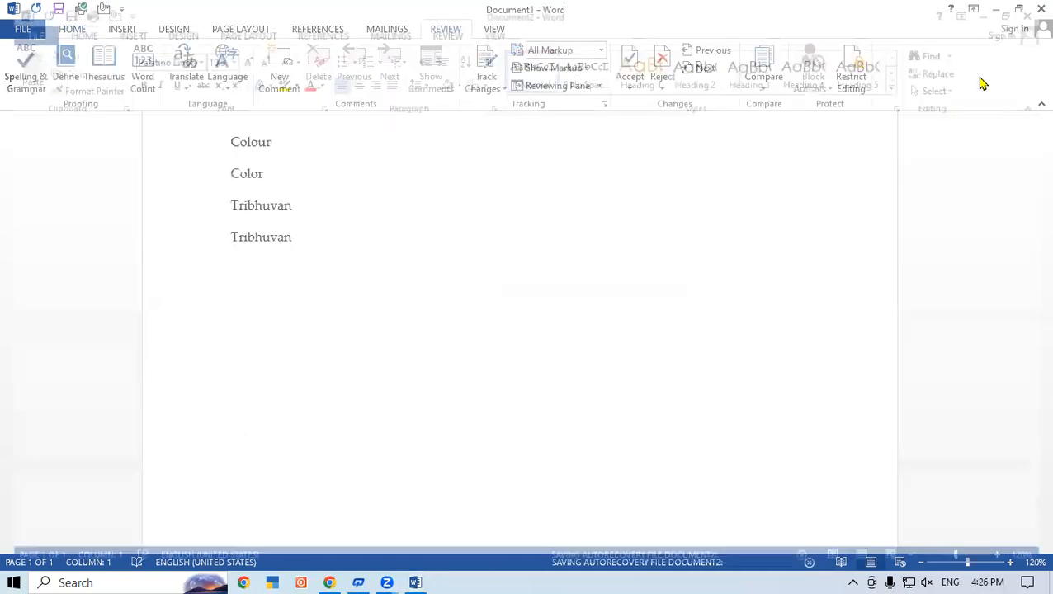
{"action": "left_click", "coordinate": [1041, 8]}
{"action": "left_click", "coordinate": [527, 322]}
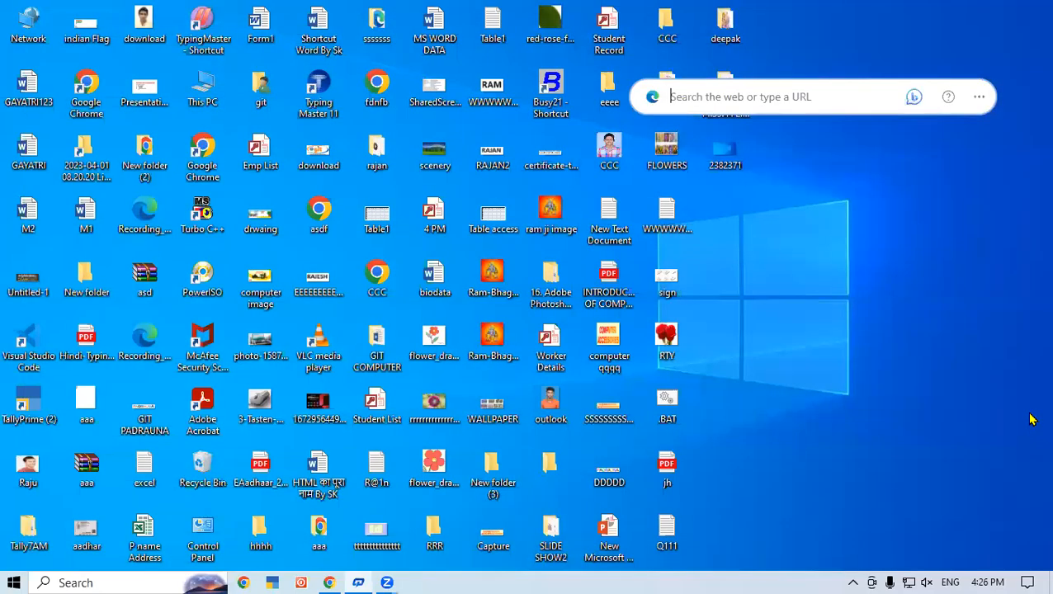
Relaunch Word and create a blank document.
{"action": "key", "text": "super+r"}
{"action": "key", "text": "Return"}
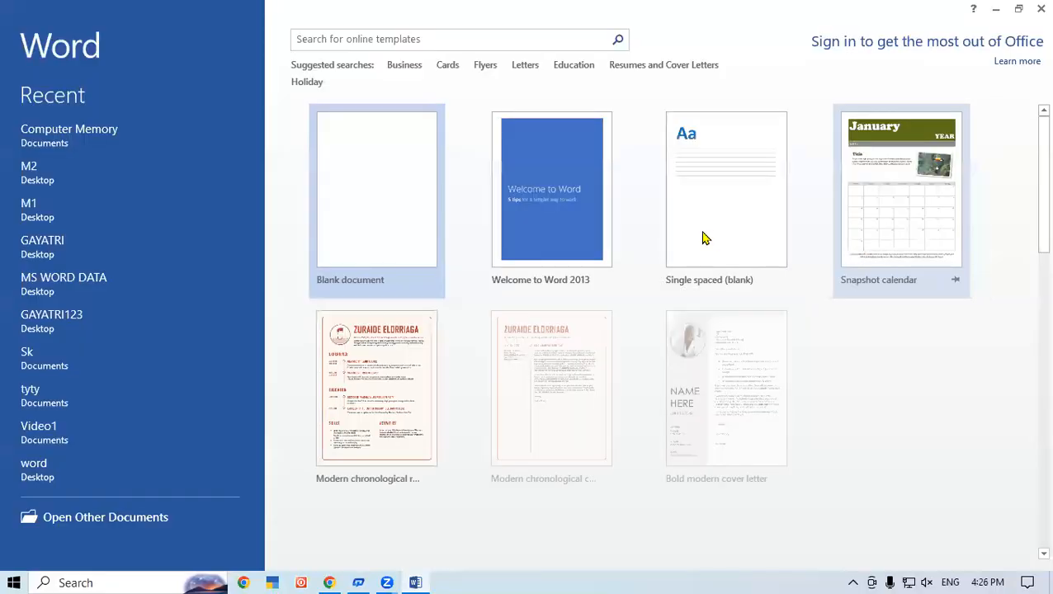
{"action": "left_click", "coordinate": [327, 165]}
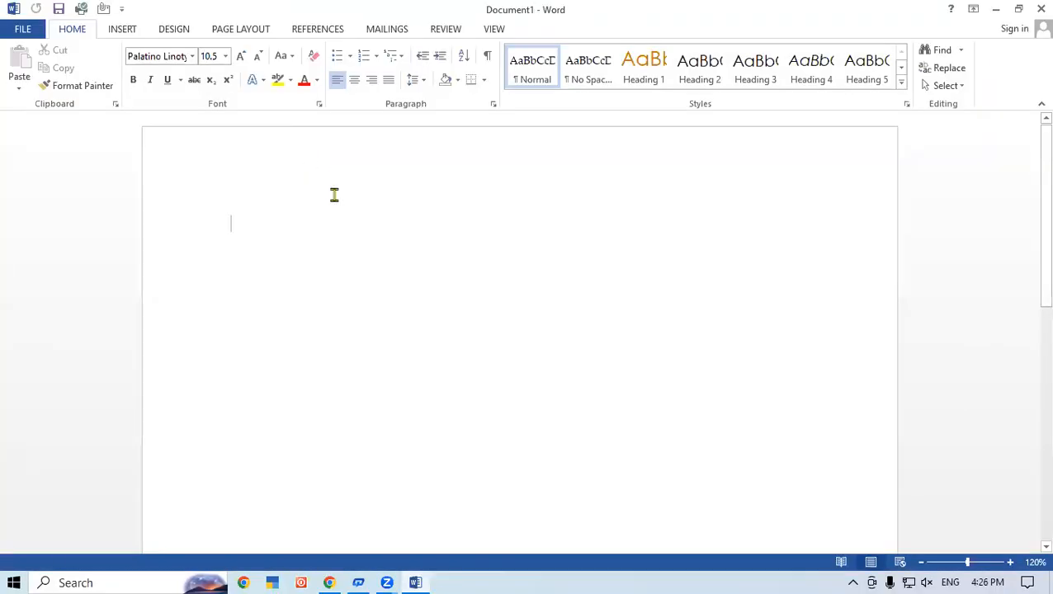
Enter the same first name in the blank document and add the flagged word to the dictionary.
{"action": "type", "text": "T"}
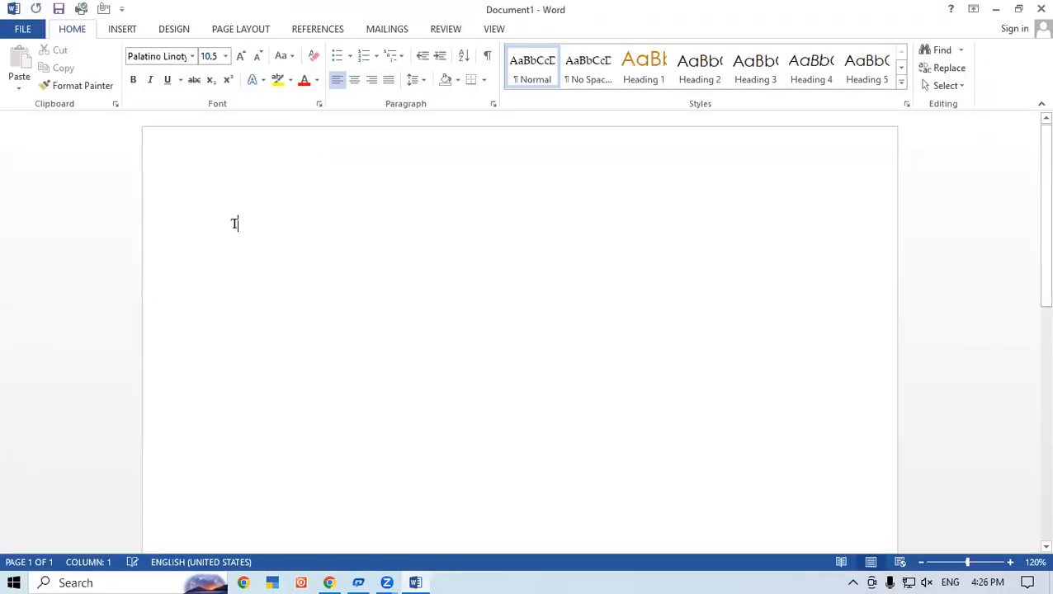
{"action": "type", "text": "ribhuvan"}
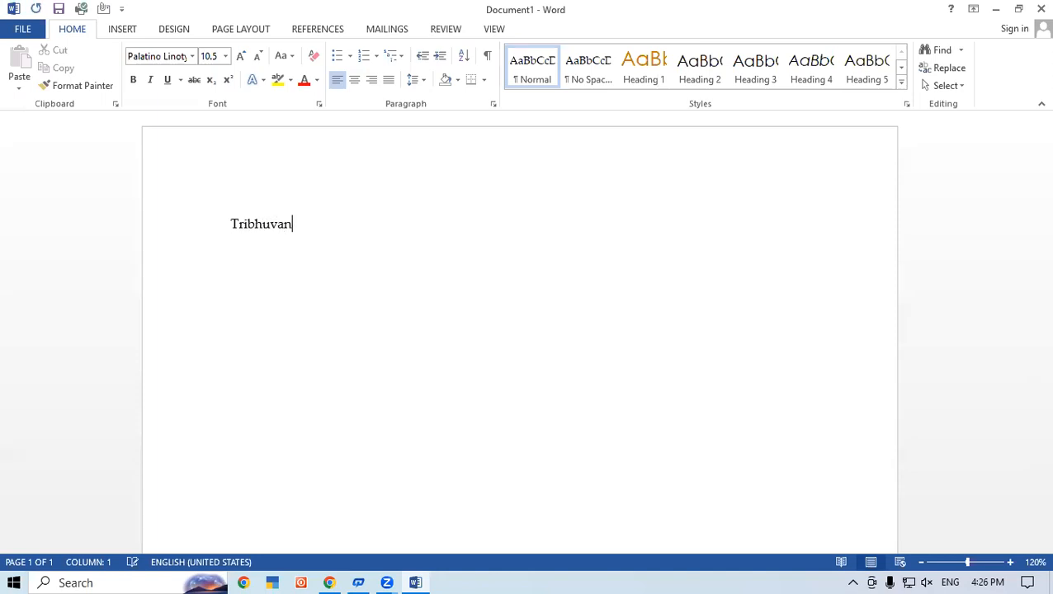
{"action": "key", "text": "Return"}
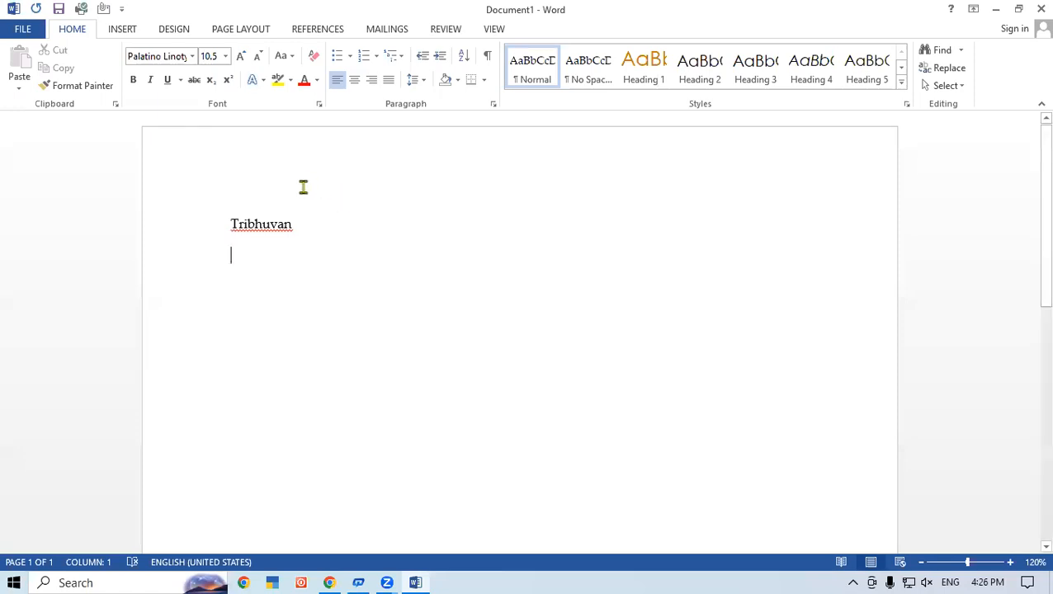
{"action": "right_click", "coordinate": [274, 229]}
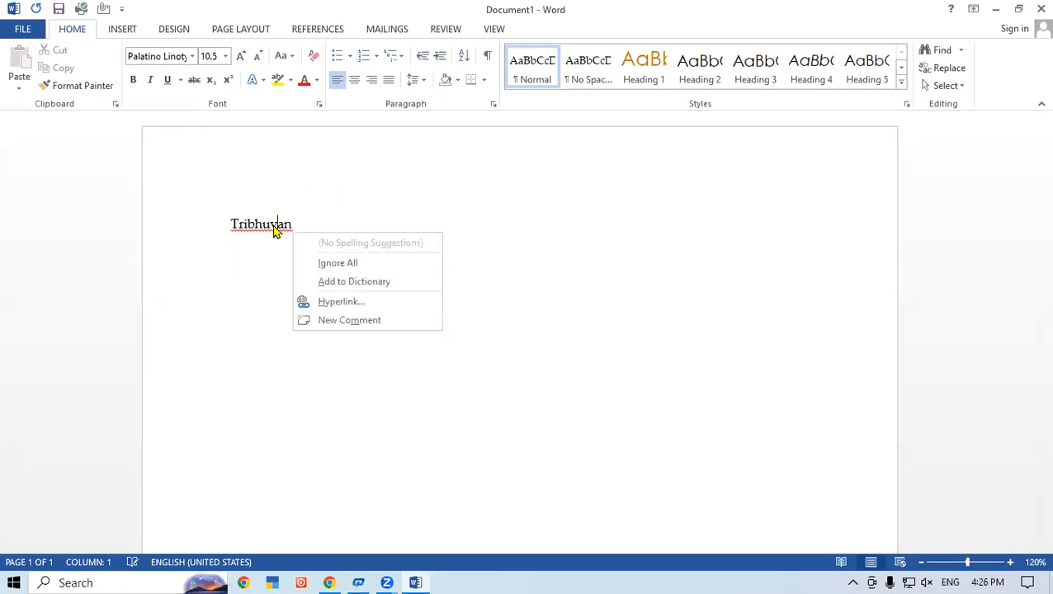
{"action": "left_click", "coordinate": [345, 283]}
{"action": "key", "text": "End"}
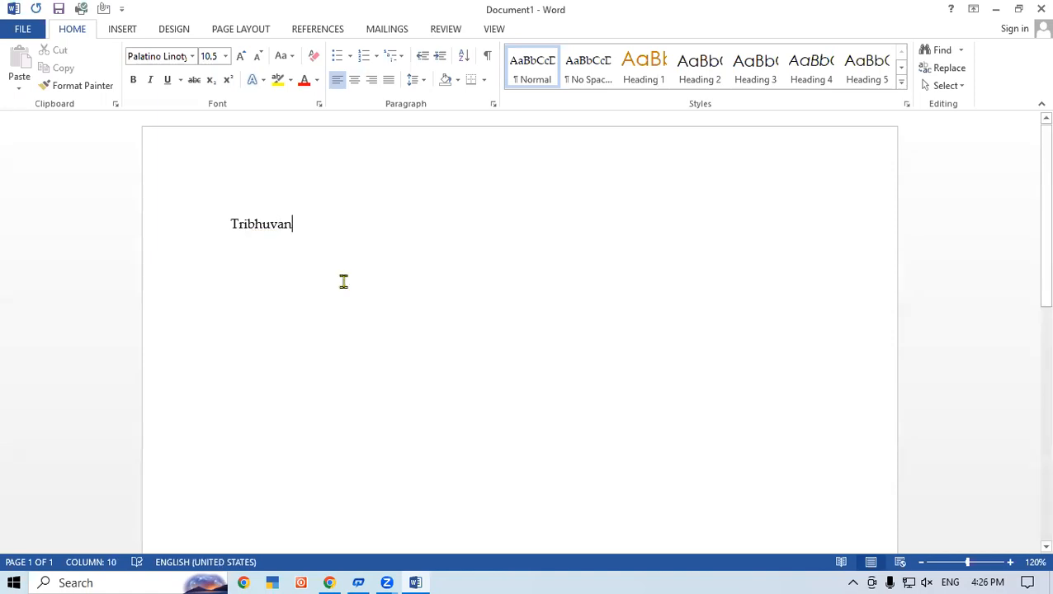
Close the document without saving it and relaunch Word with a new blank document.
{"action": "left_click", "coordinate": [1041, 8]}
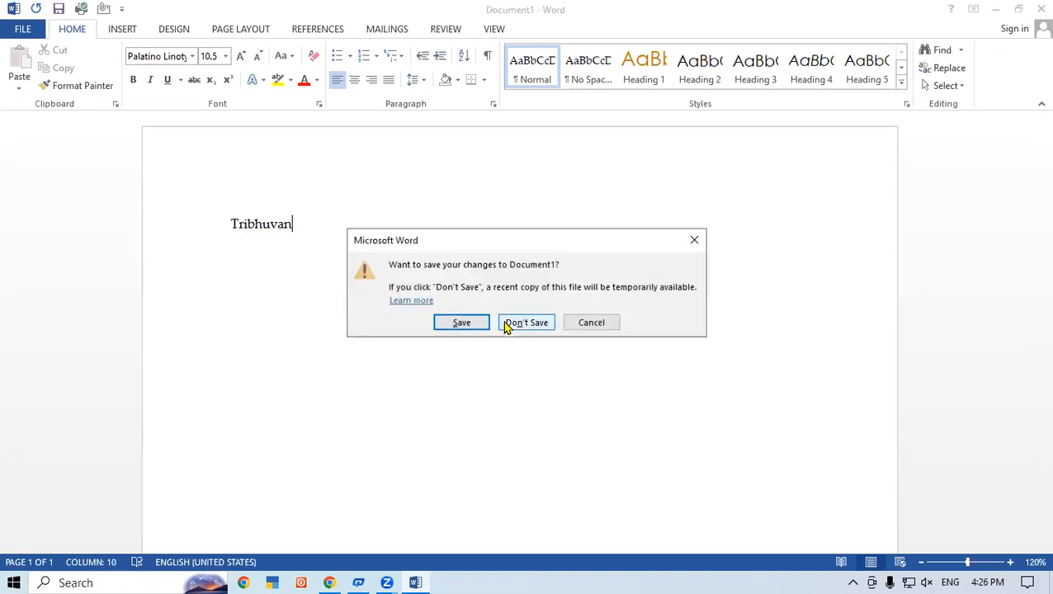
{"action": "left_click", "coordinate": [507, 325]}
{"action": "key", "text": "super+r"}
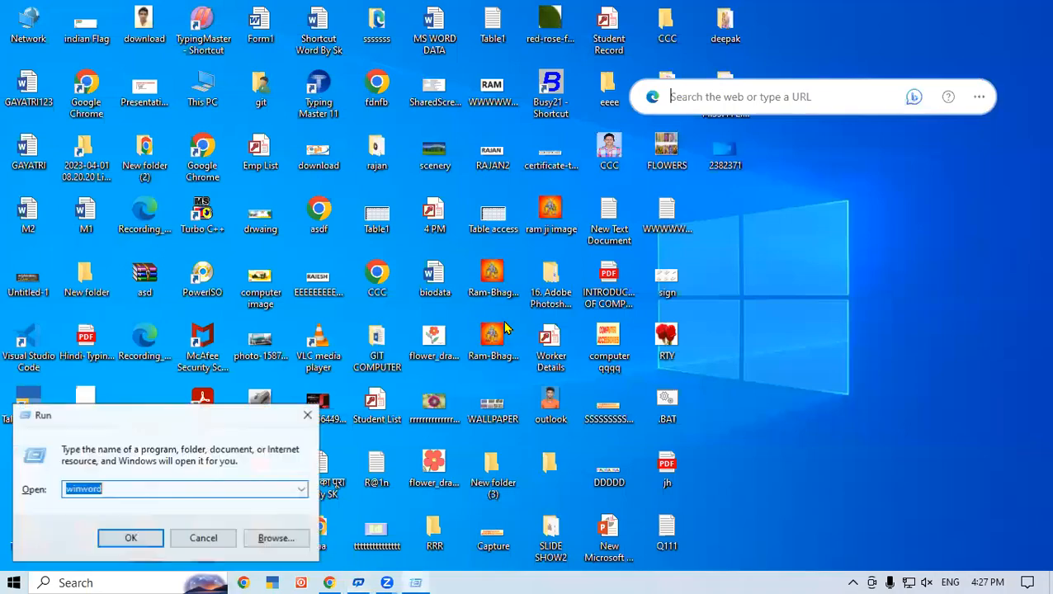
{"action": "key", "text": "Return"}
{"action": "key", "text": "Return"}
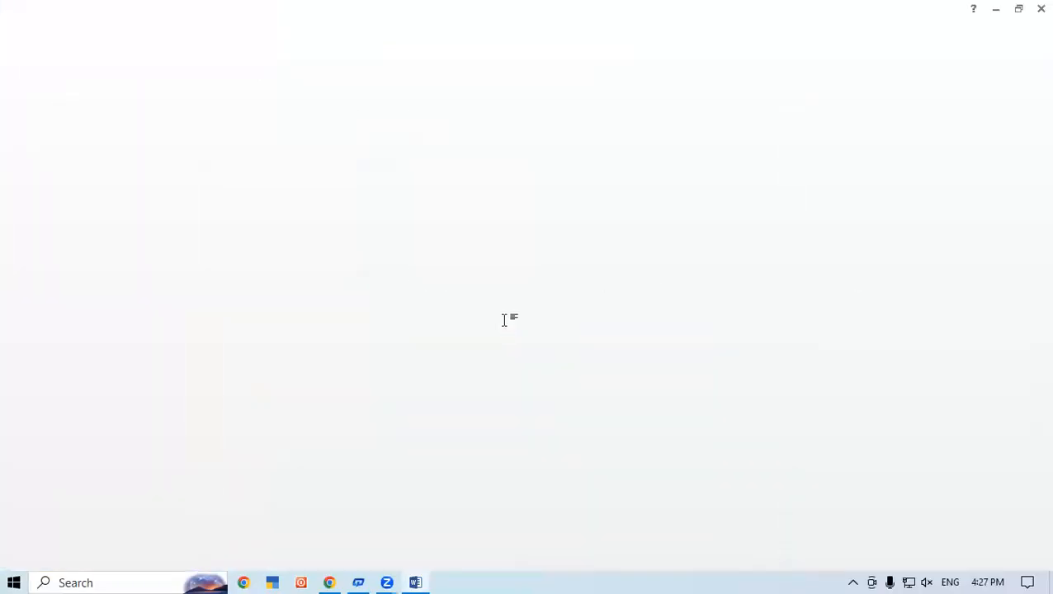
Enter the first name again in the new document, followed by a line break, to test the dictionary entry.
{"action": "type", "text": "Tri"}
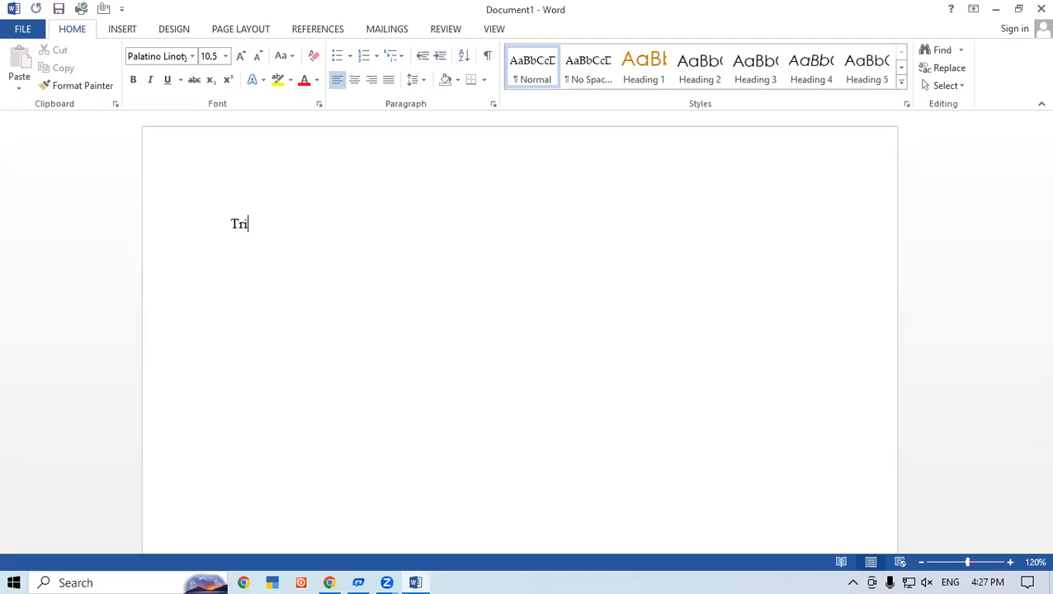
{"action": "type", "text": "bhuvan"}
{"action": "key", "text": "Return"}
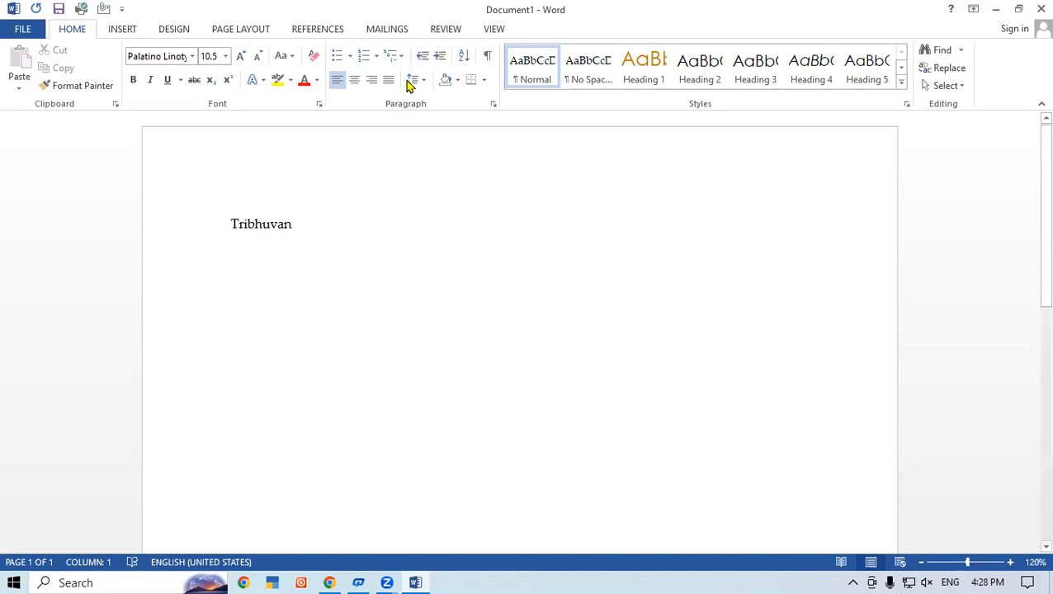
View the dictionary options offered by the Define command, then close them.
{"action": "left_click", "coordinate": [453, 28]}
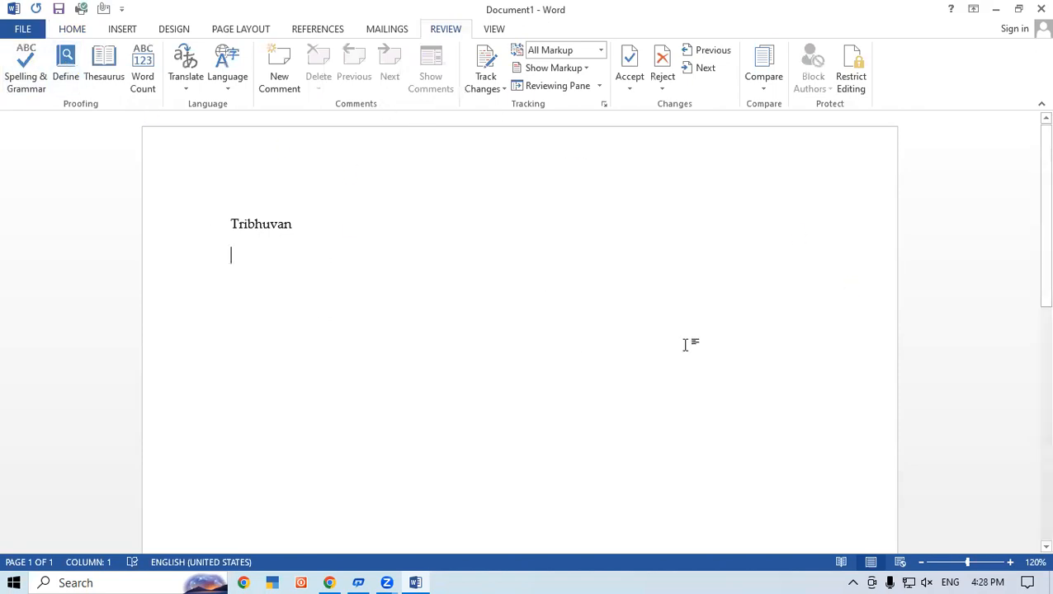
{"action": "left_click", "coordinate": [66, 66]}
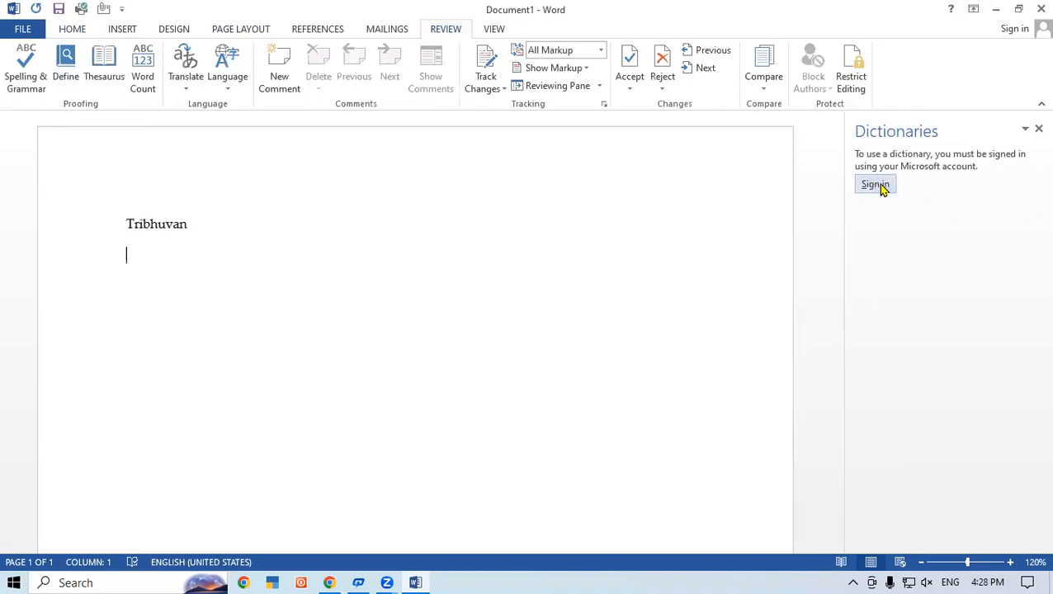
{"action": "left_click", "coordinate": [1038, 129]}
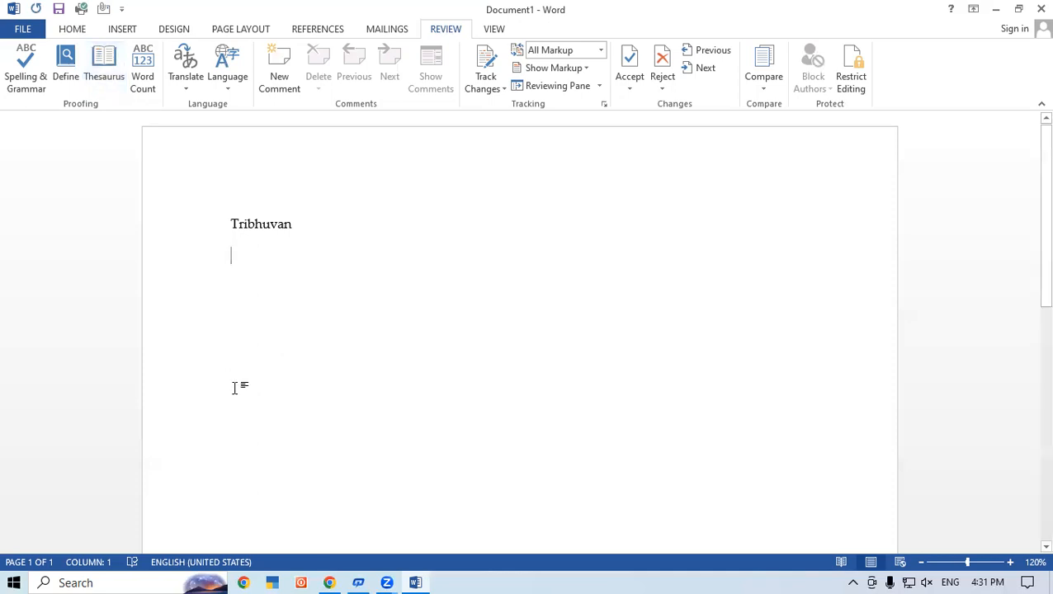
Delete the line with the first name and generate sample paragraphs with =rand().
{"action": "left_click", "coordinate": [23, 250]}
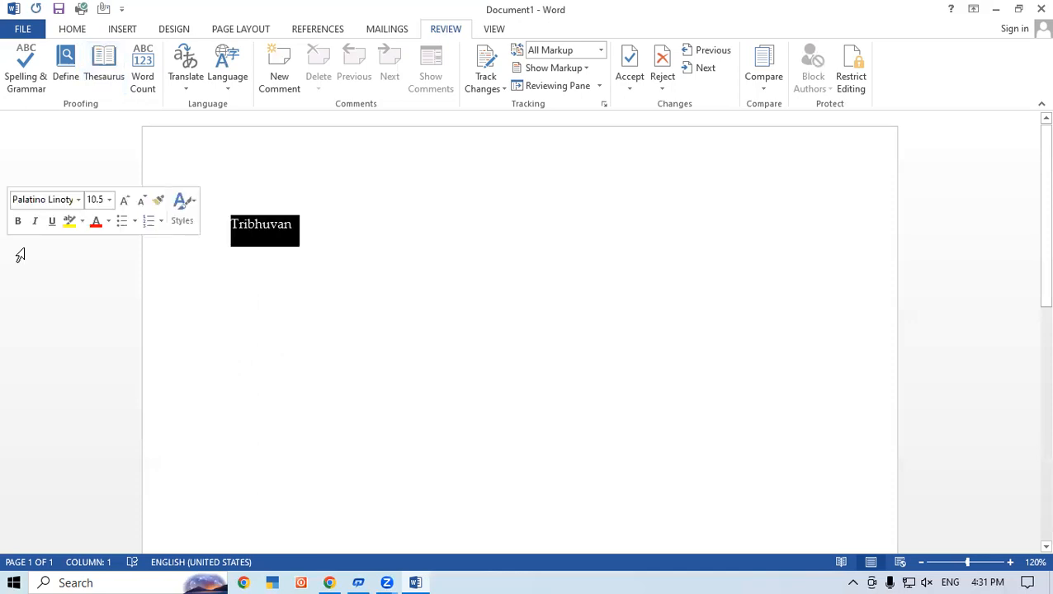
{"action": "key", "text": "Delete"}
{"action": "type", "text": "="}
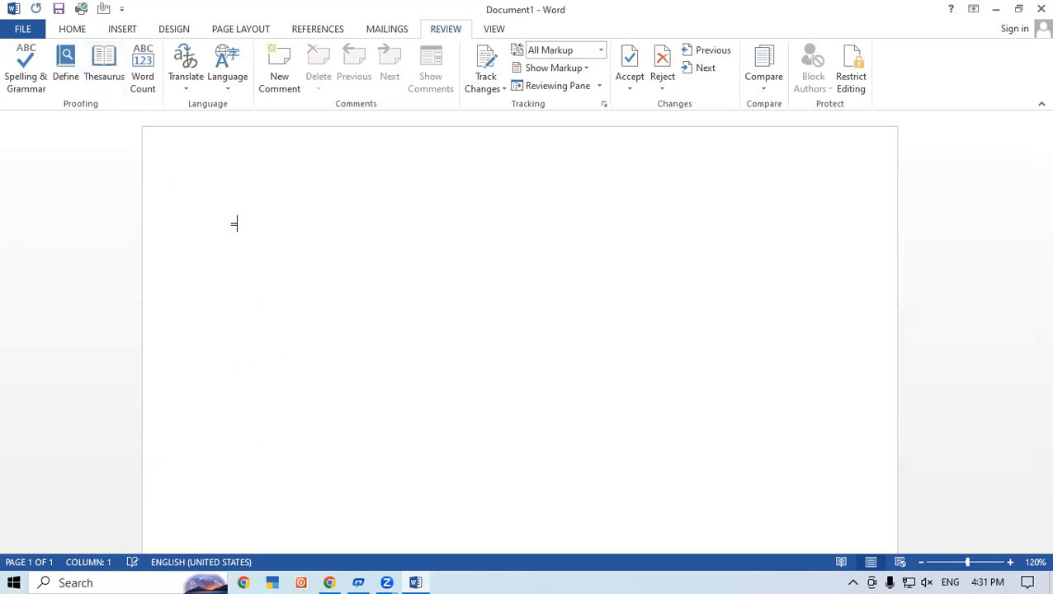
{"action": "type", "text": "rand()"}
{"action": "key", "text": "Return"}
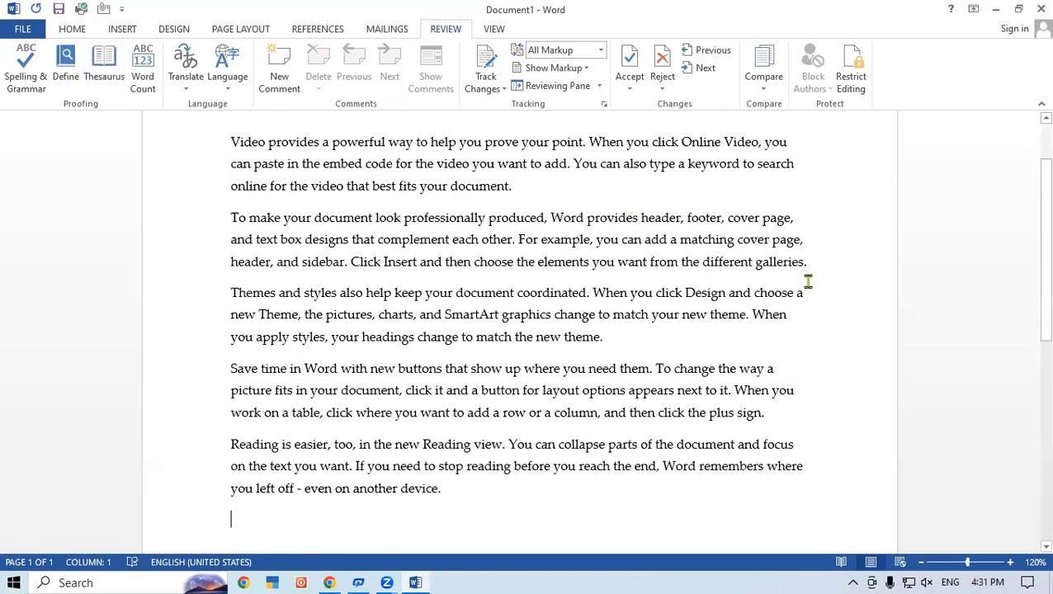
Look up synonyms for the word "document" in the second paragraph with the Thesaurus, then close it and deselect the word.
{"action": "left_click_drag", "start_coordinate": [318, 218], "coordinate": [372, 219]}
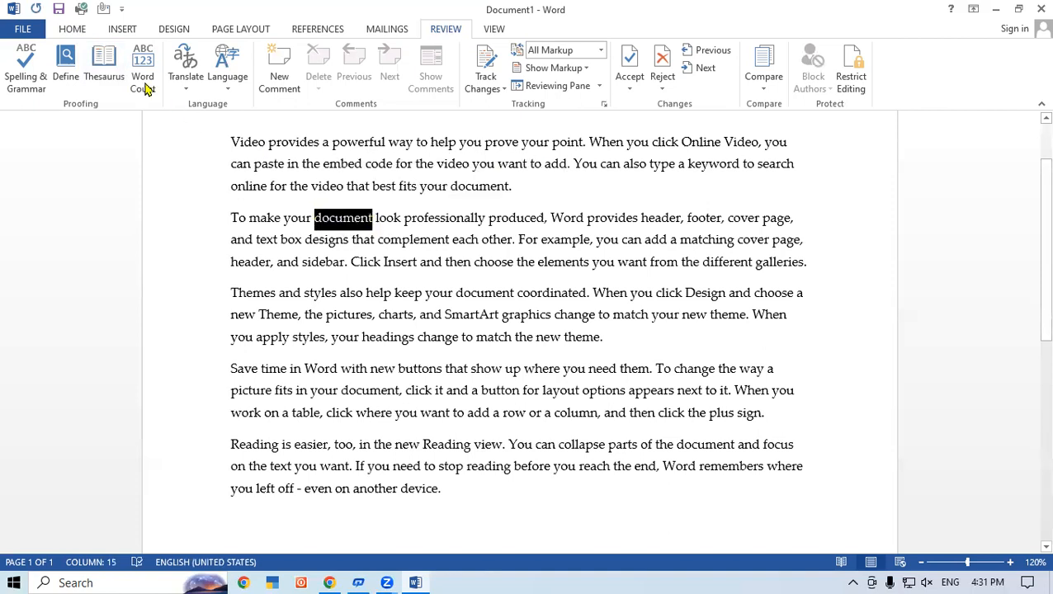
{"action": "left_click", "coordinate": [100, 64]}
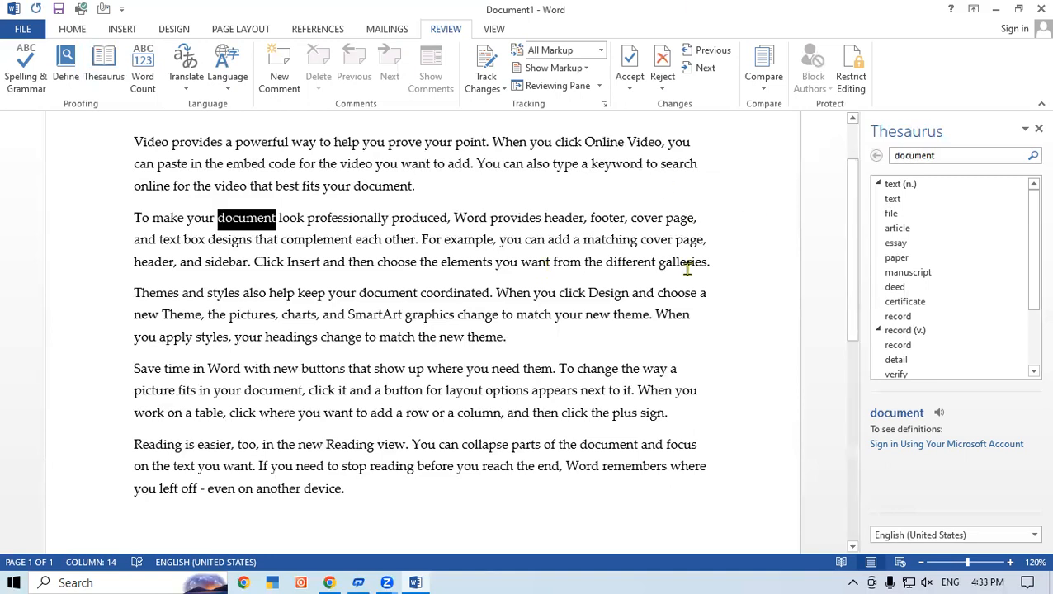
{"action": "left_click", "coordinate": [1034, 130]}
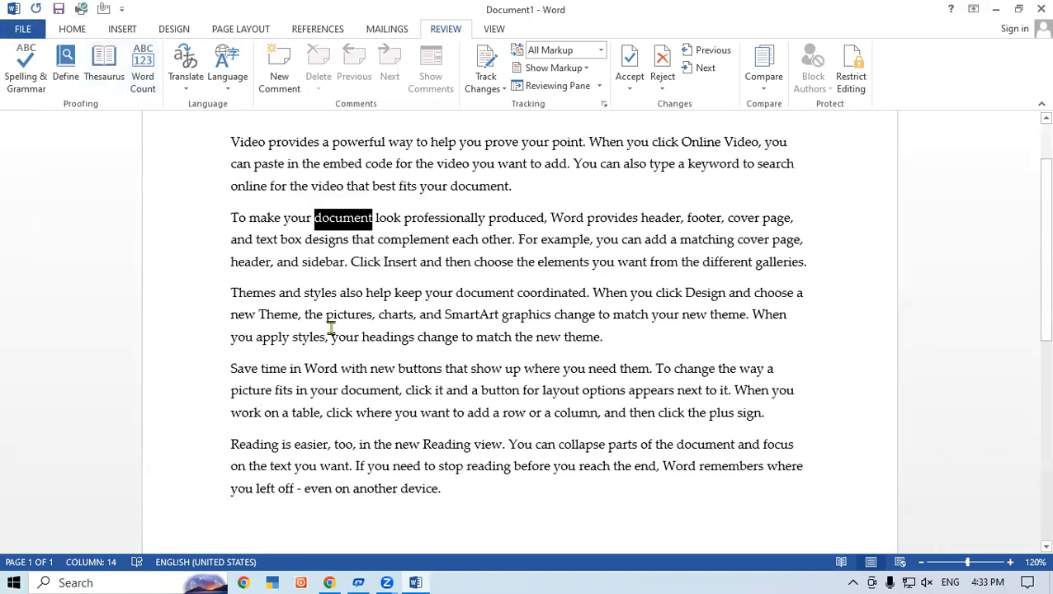
{"action": "left_click", "coordinate": [476, 298]}
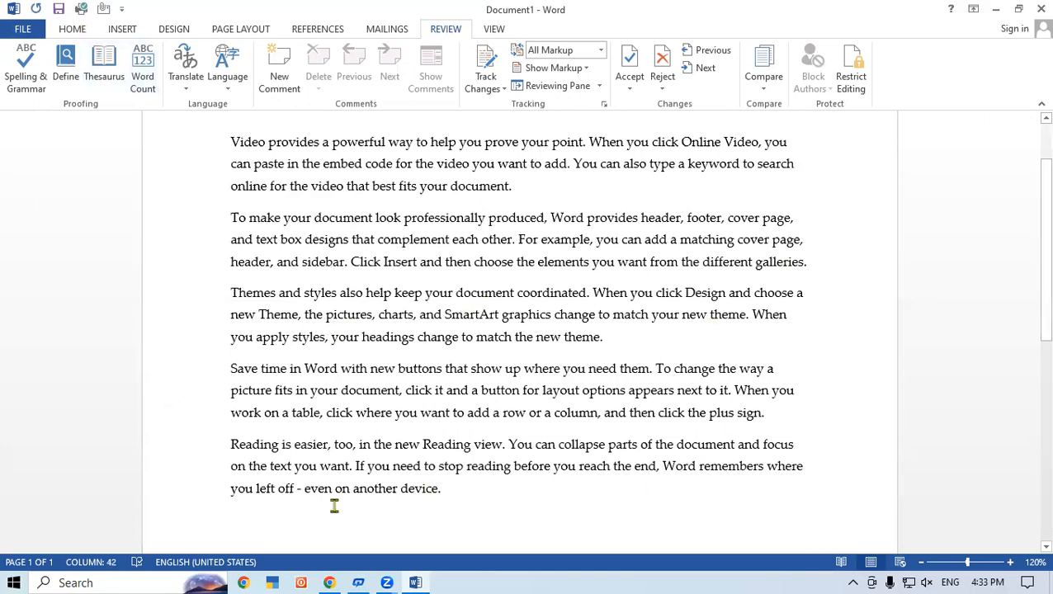